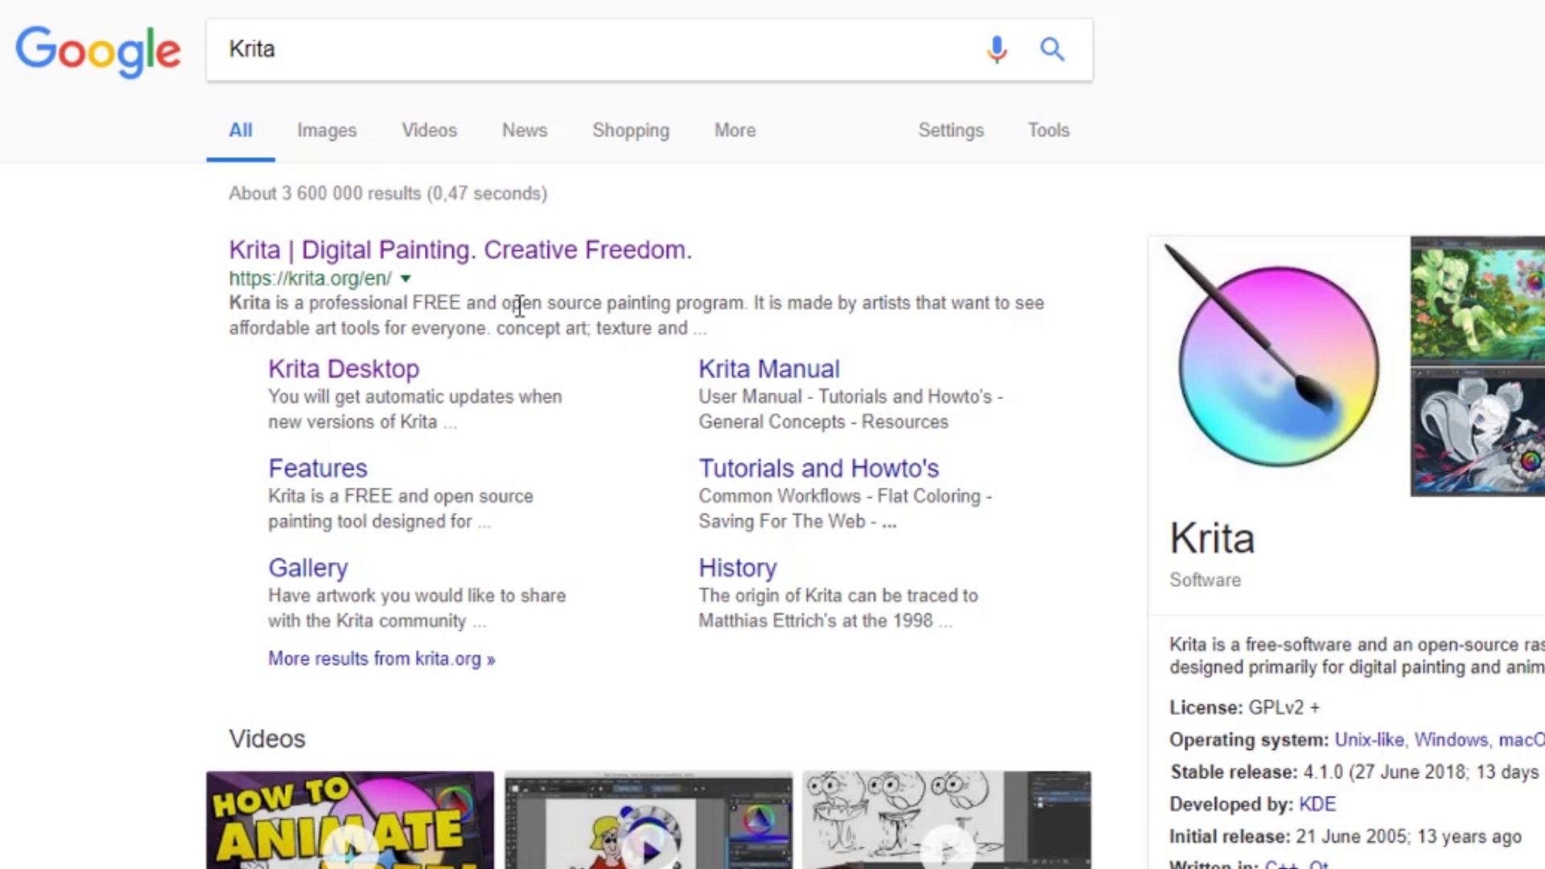
Read the description of Krita in the search results and look over the sections of the Krita home page.
{"action": "mouse_move", "coordinate": [411, 303]}
{"action": "left_mouse_down"}
{"action": "mouse_move", "coordinate": [511, 327]}
{"action": "mouse_move", "coordinate": [614, 299]}
{"action": "mouse_move", "coordinate": [789, 296]}
{"action": "left_mouse_up"}
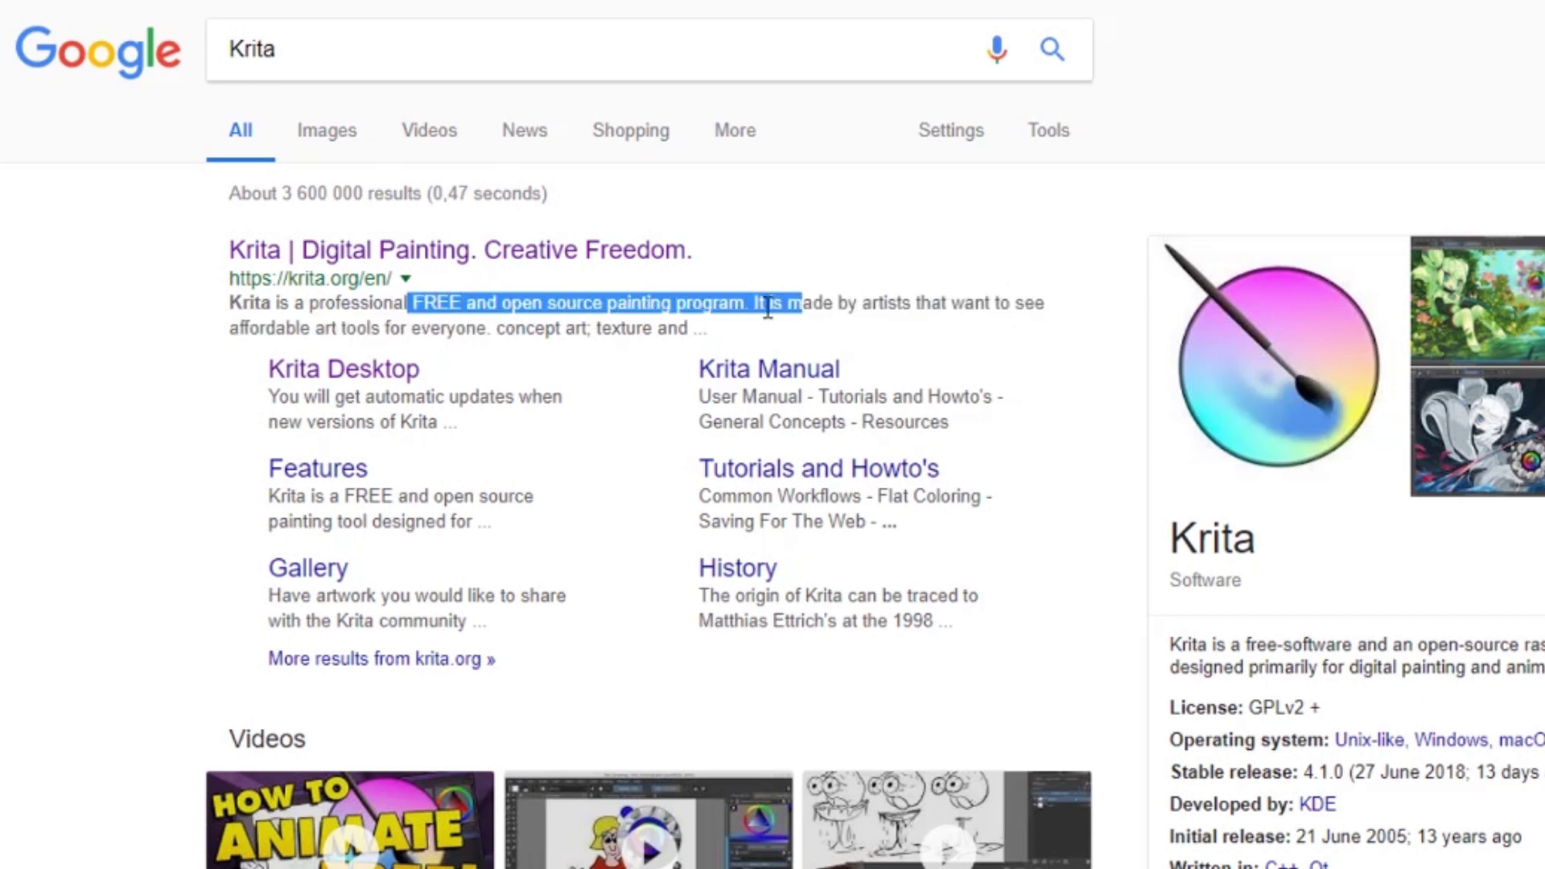
{"action": "left_click", "coordinate": [738, 298]}
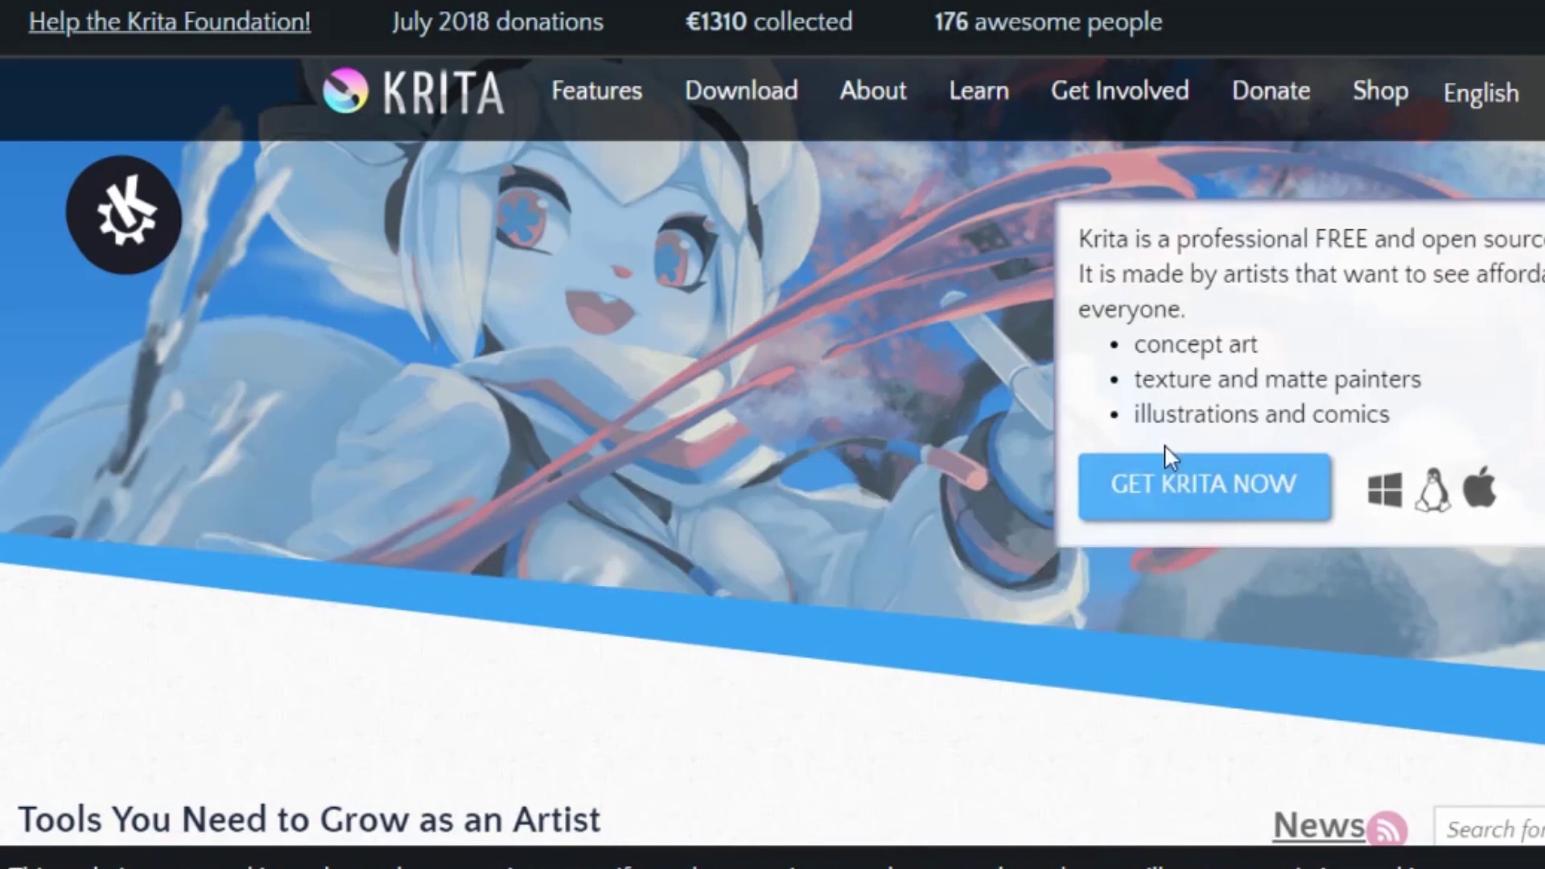
{"action": "scroll", "coordinate": [592, 465], "scroll_direction": "down", "scroll_amount": 5}
{"action": "scroll", "coordinate": [591, 467], "scroll_direction": "down", "scroll_amount": 3}
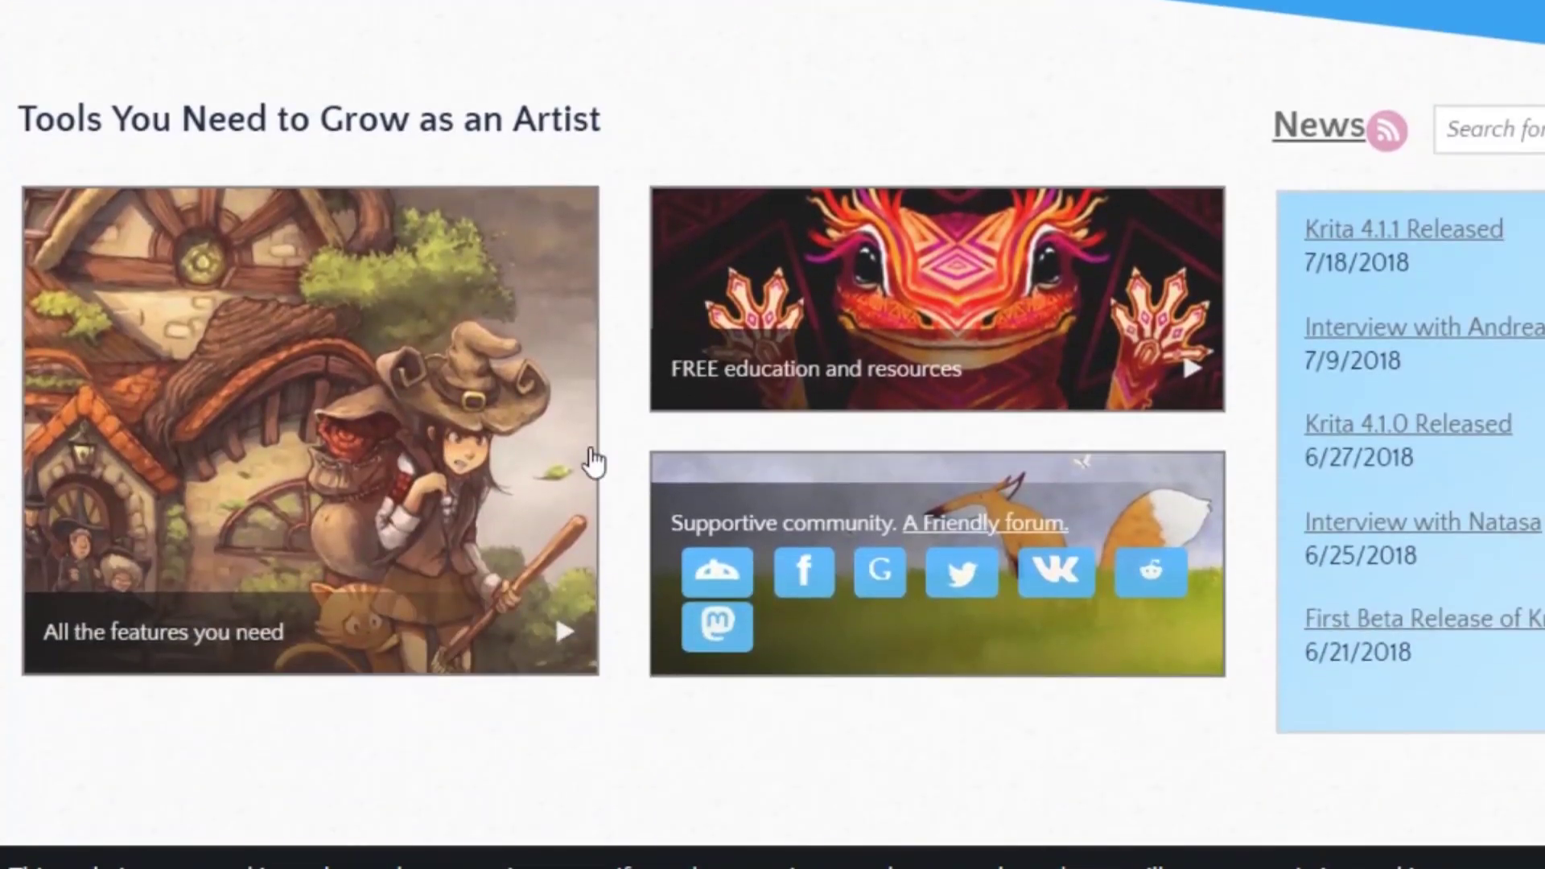
{"action": "scroll", "coordinate": [596, 459], "scroll_direction": "down", "scroll_amount": 2}
{"action": "scroll", "coordinate": [596, 455], "scroll_direction": "up", "scroll_amount": 10}
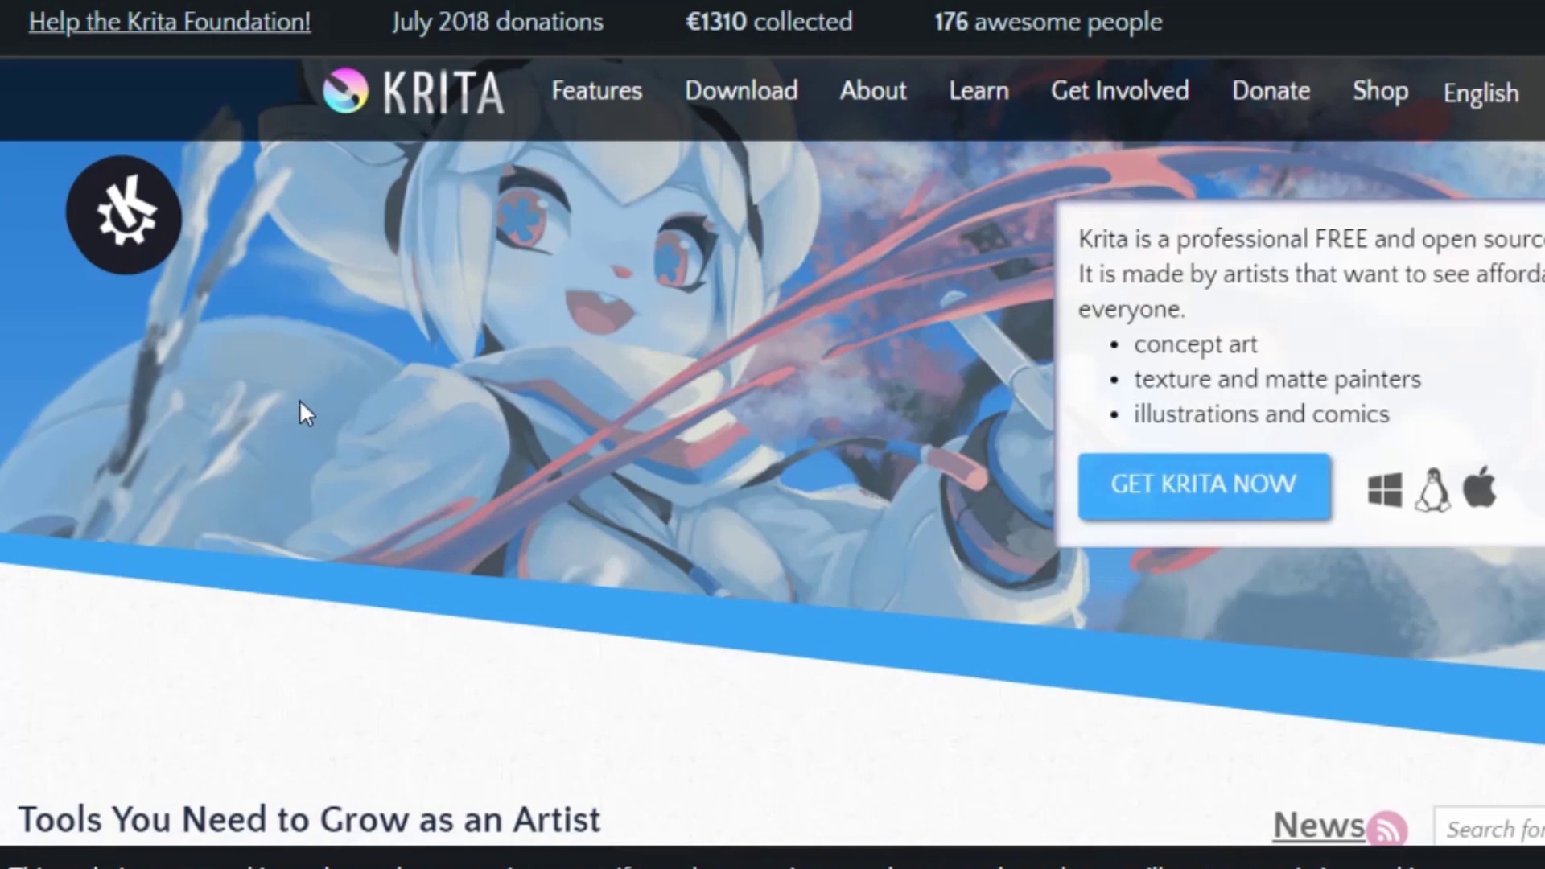
Switch to Krita and create a new 1000 × 1000 px custom document named "Mandala tutorial".
{"action": "mouse_move", "coordinate": [1404, 868]}
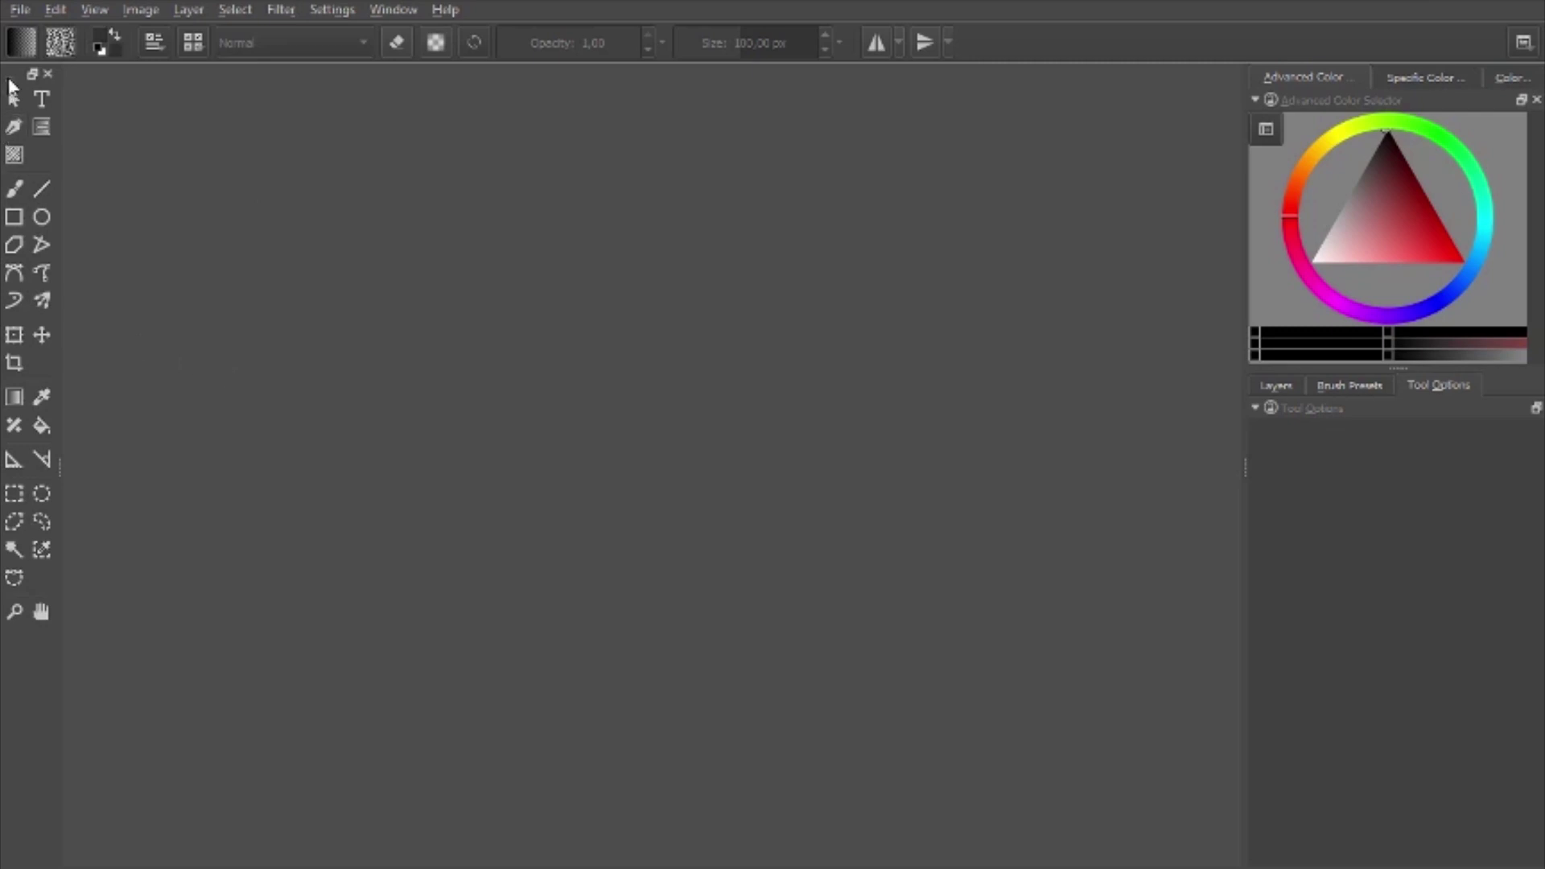
{"action": "left_click", "coordinate": [19, 10]}
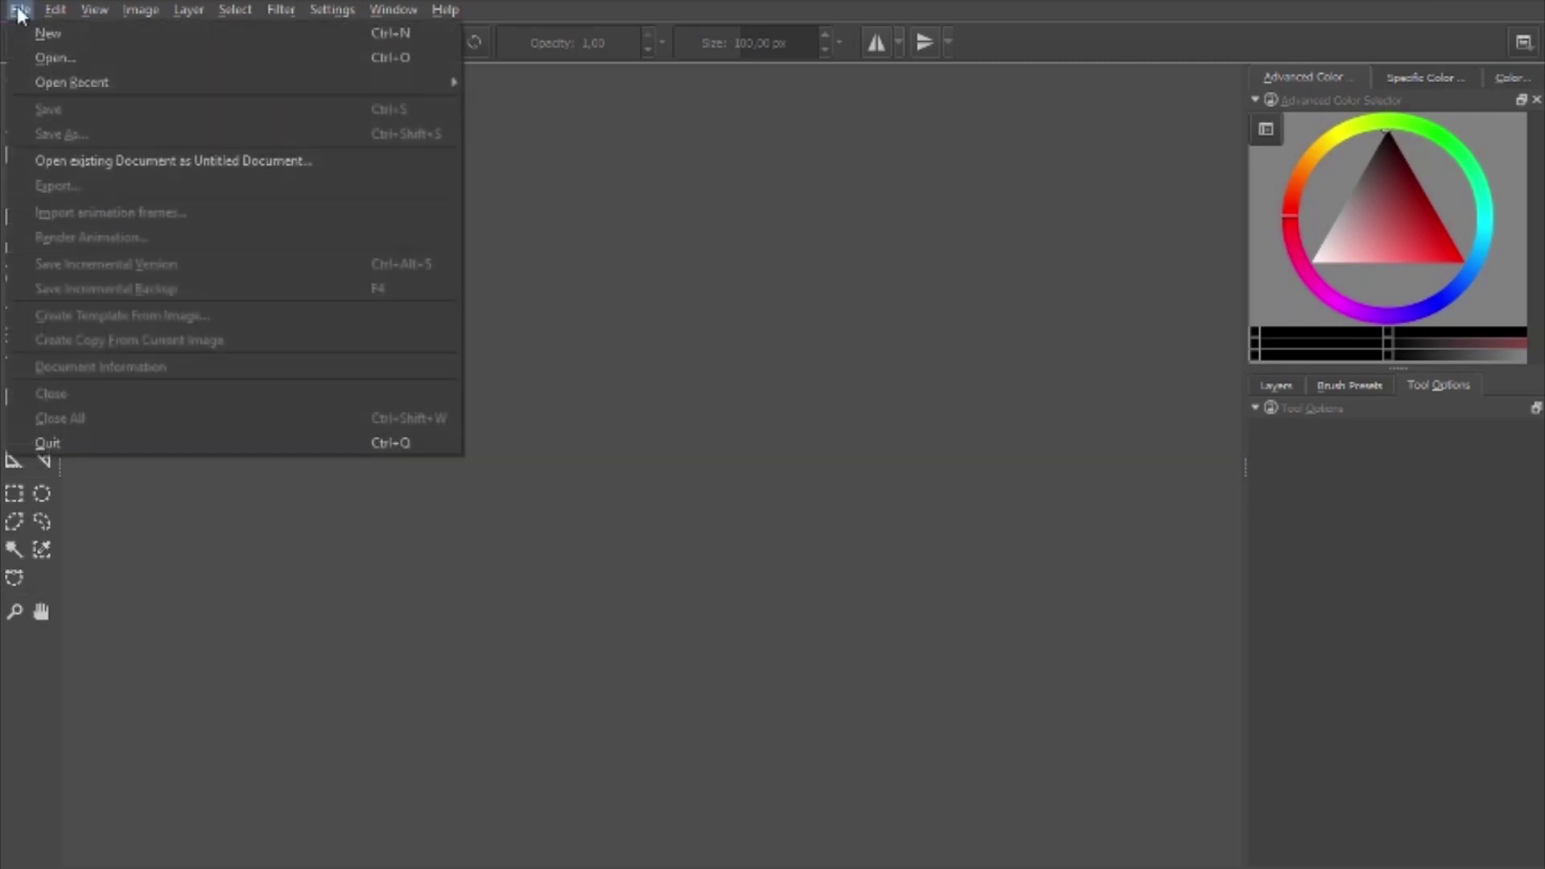
{"action": "left_click", "coordinate": [42, 42]}
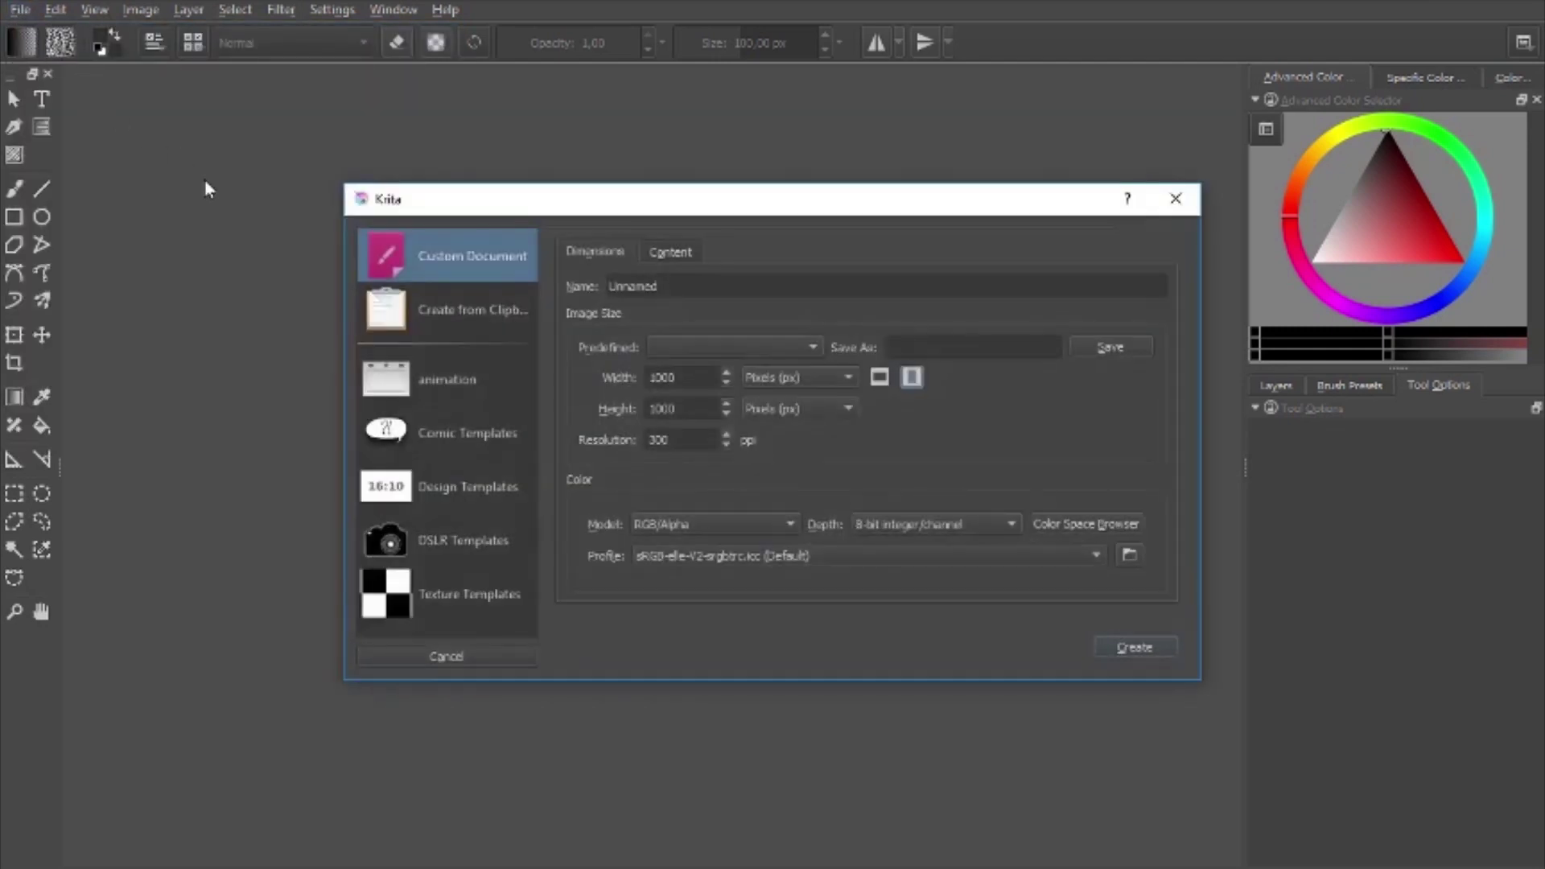
{"action": "left_click_drag", "start_coordinate": [717, 288], "coordinate": [541, 282]}
{"action": "type", "text": "Mandala tutorial"}
{"action": "left_click", "coordinate": [686, 380]}
{"action": "left_click_drag", "start_coordinate": [689, 417], "coordinate": [647, 415]}
{"action": "left_click", "coordinate": [701, 377]}
{"action": "double_click", "coordinate": [670, 379]}
{"action": "left_click", "coordinate": [1136, 649]}
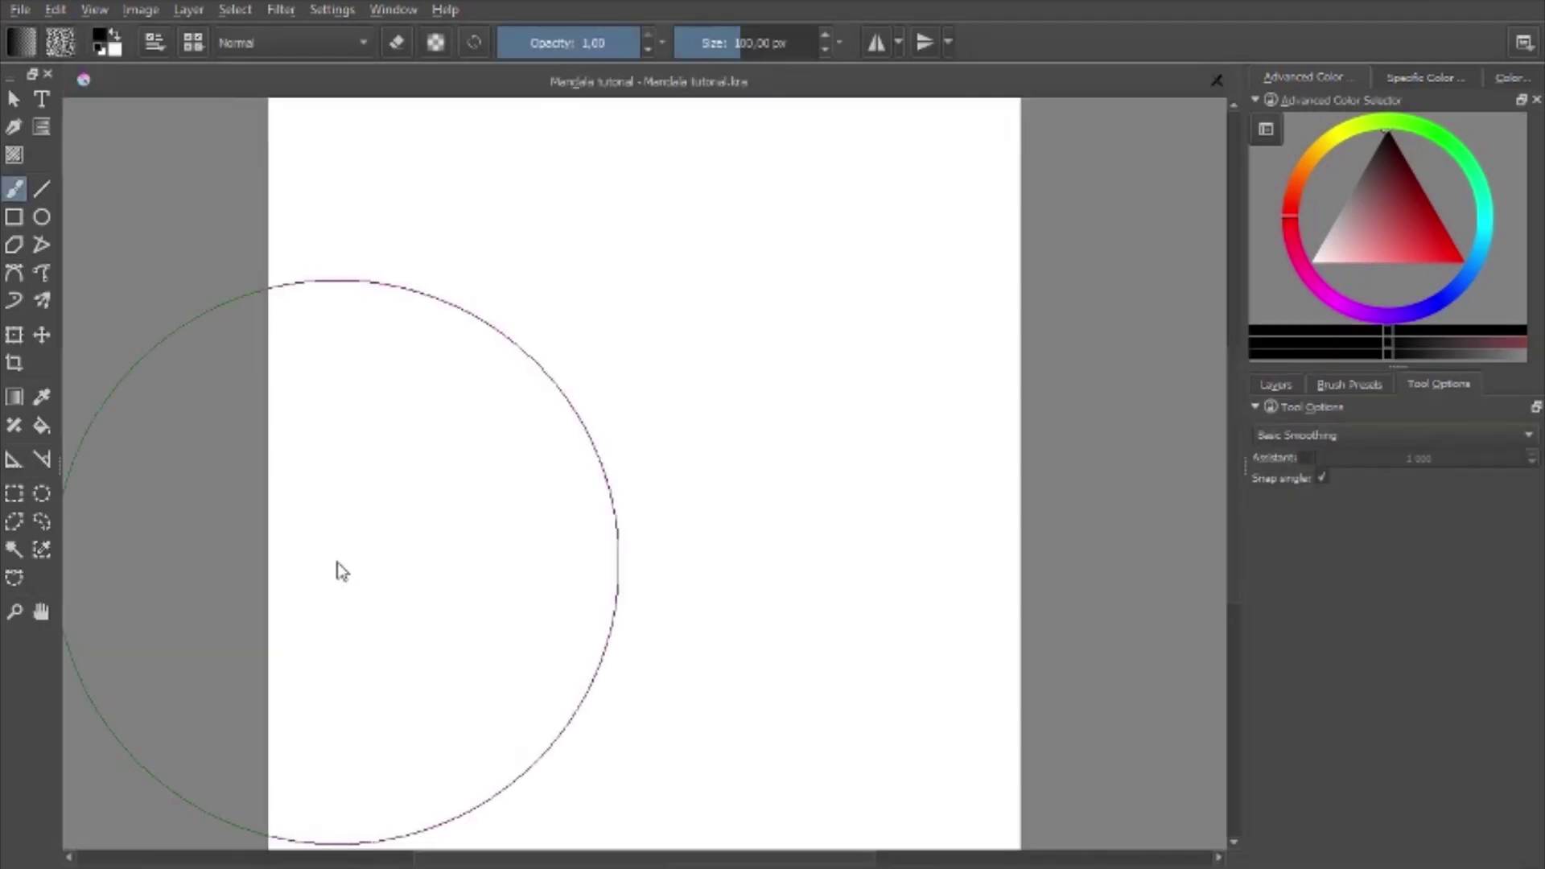
Reduce the brush size to 18 px.
{"action": "key", "text": "bracketleft"}
{"action": "key", "text": "bracketleft"}
{"action": "key", "text": "bracketleft"}
{"action": "key", "text": "bracketleft"}
{"action": "key", "text": "bracketleft"}
{"action": "key", "text": "bracketleft"}
{"action": "key", "text": "bracketleft"}
{"action": "key", "text": "bracketleft"}
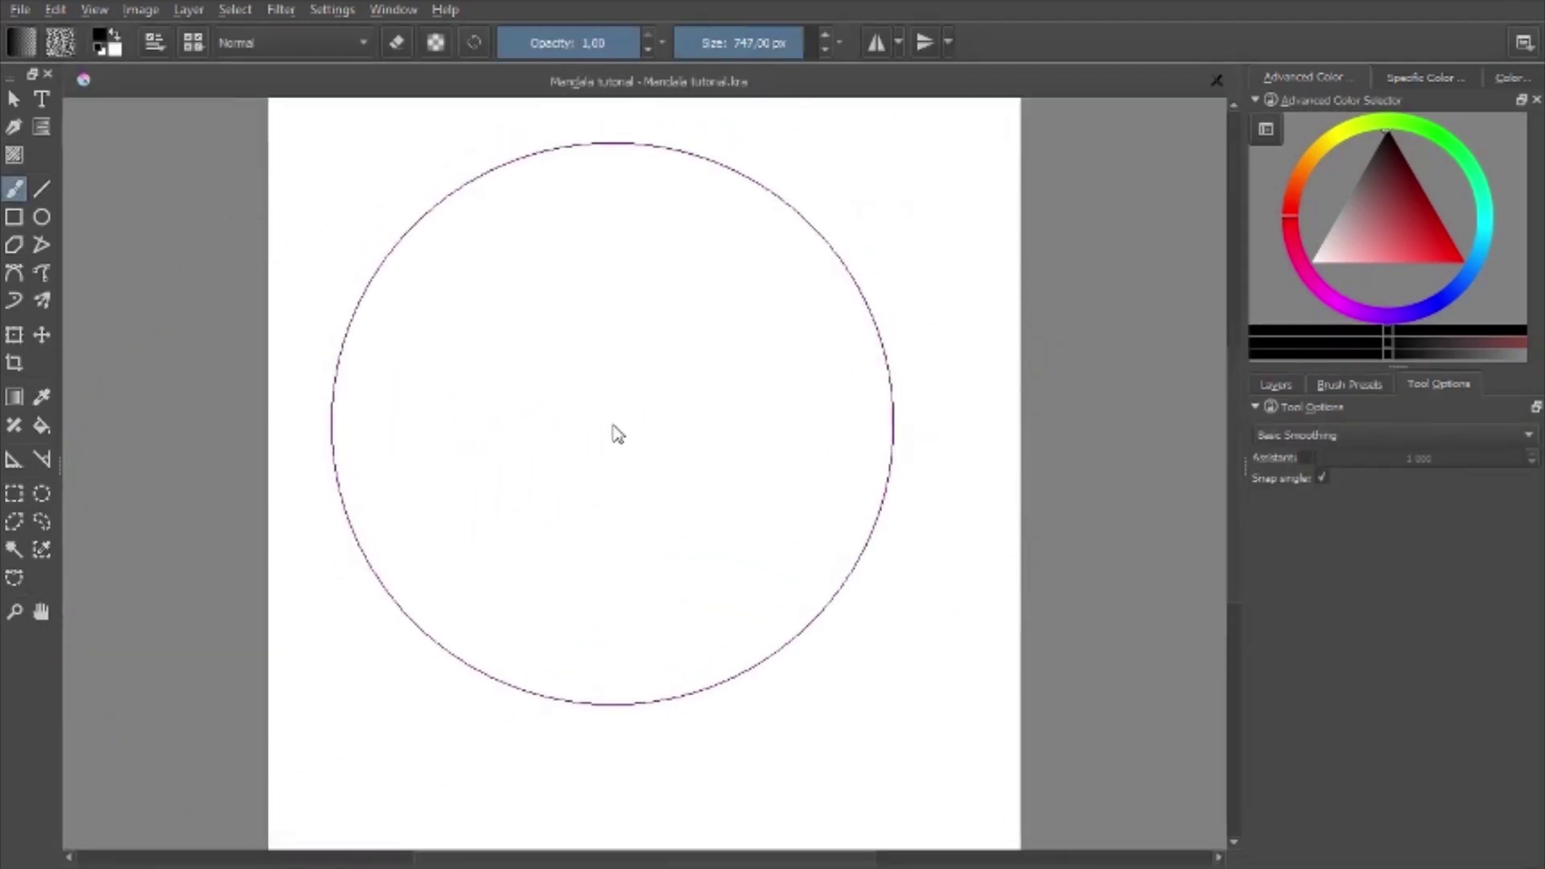
{"action": "key", "text": "bracketleft"}
{"action": "key", "text": "bracketleft"}
{"action": "key", "text": "bracketleft"}
{"action": "key", "text": "bracketleft"}
{"action": "key", "text": "bracketleft"}
{"action": "key", "text": "bracketleft"}
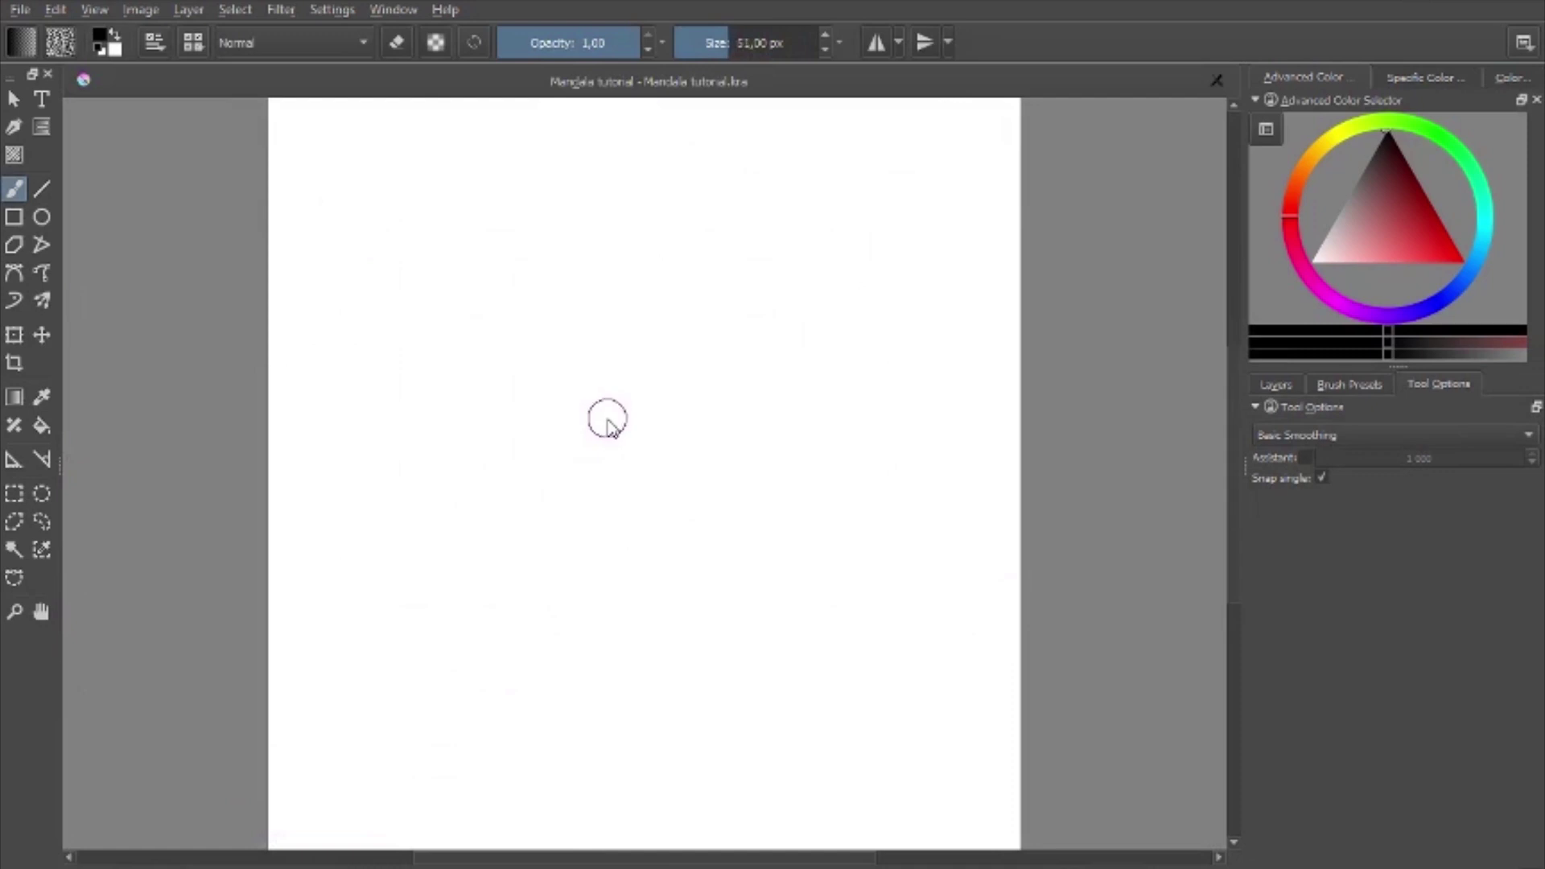
{"action": "key", "text": "bracketleft"}
{"action": "key", "text": "bracketleft"}
{"action": "key", "text": "bracketleft"}
{"action": "key", "text": "bracketleft"}
{"action": "key", "text": "bracketleft"}
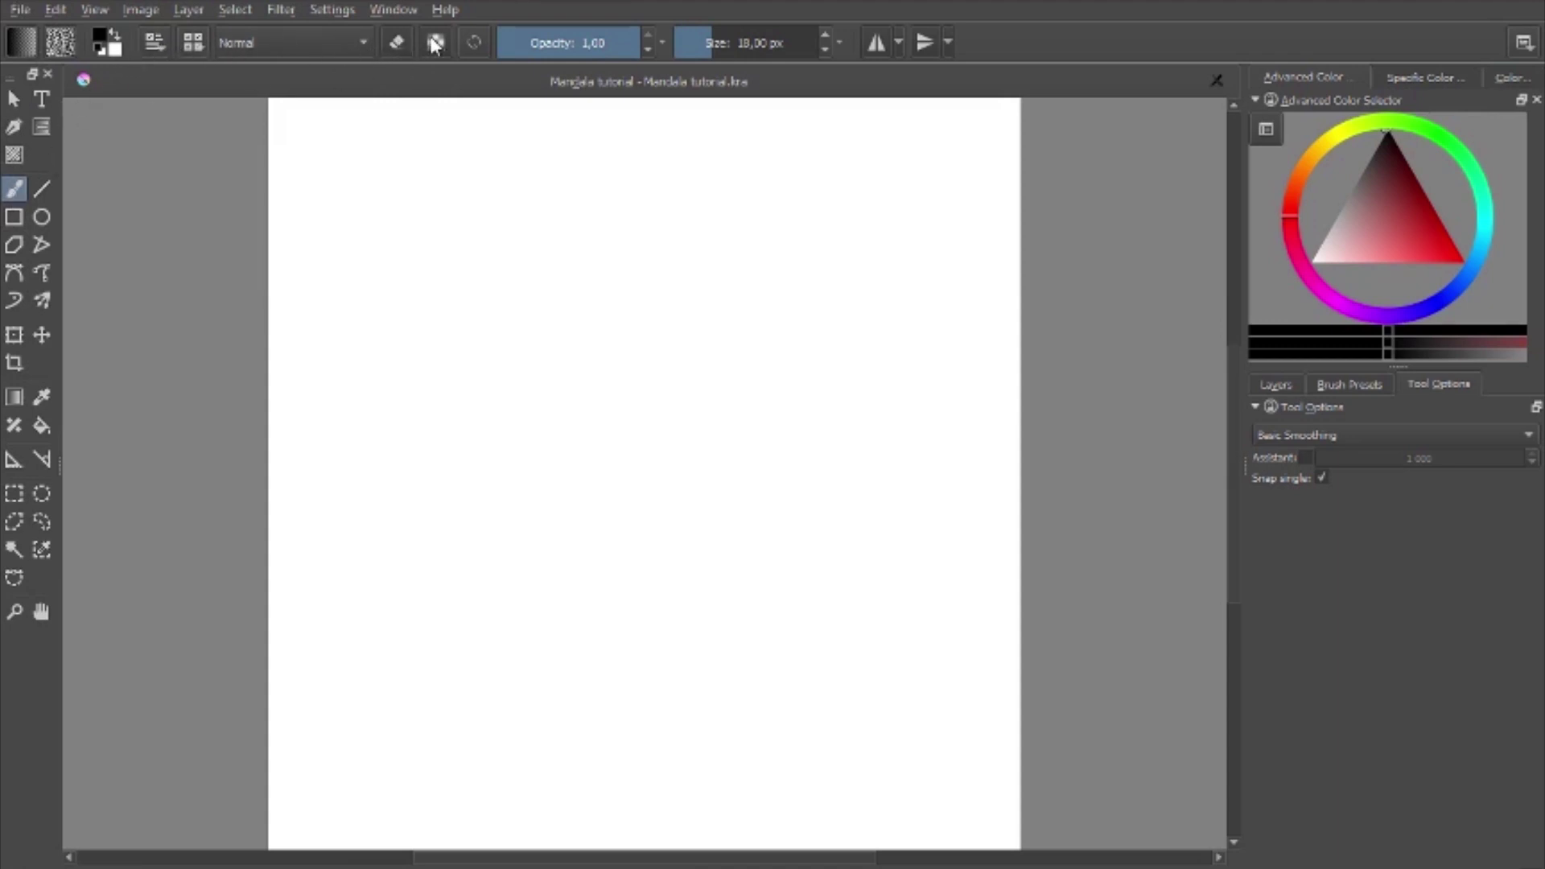
{"action": "left_click", "coordinate": [345, 40]}
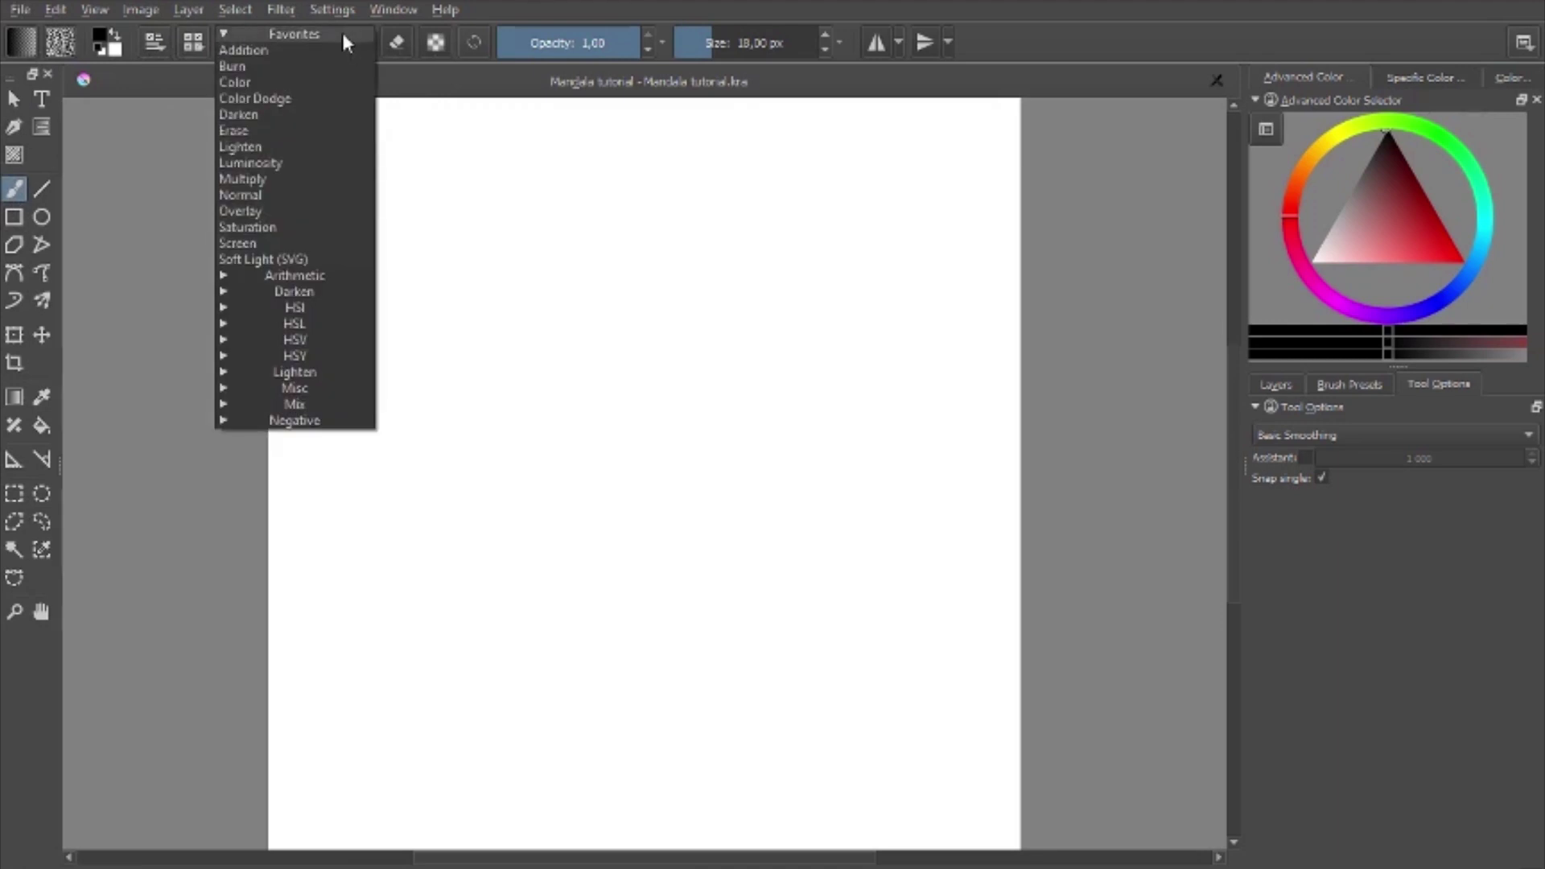
{"action": "left_click", "coordinate": [277, 34]}
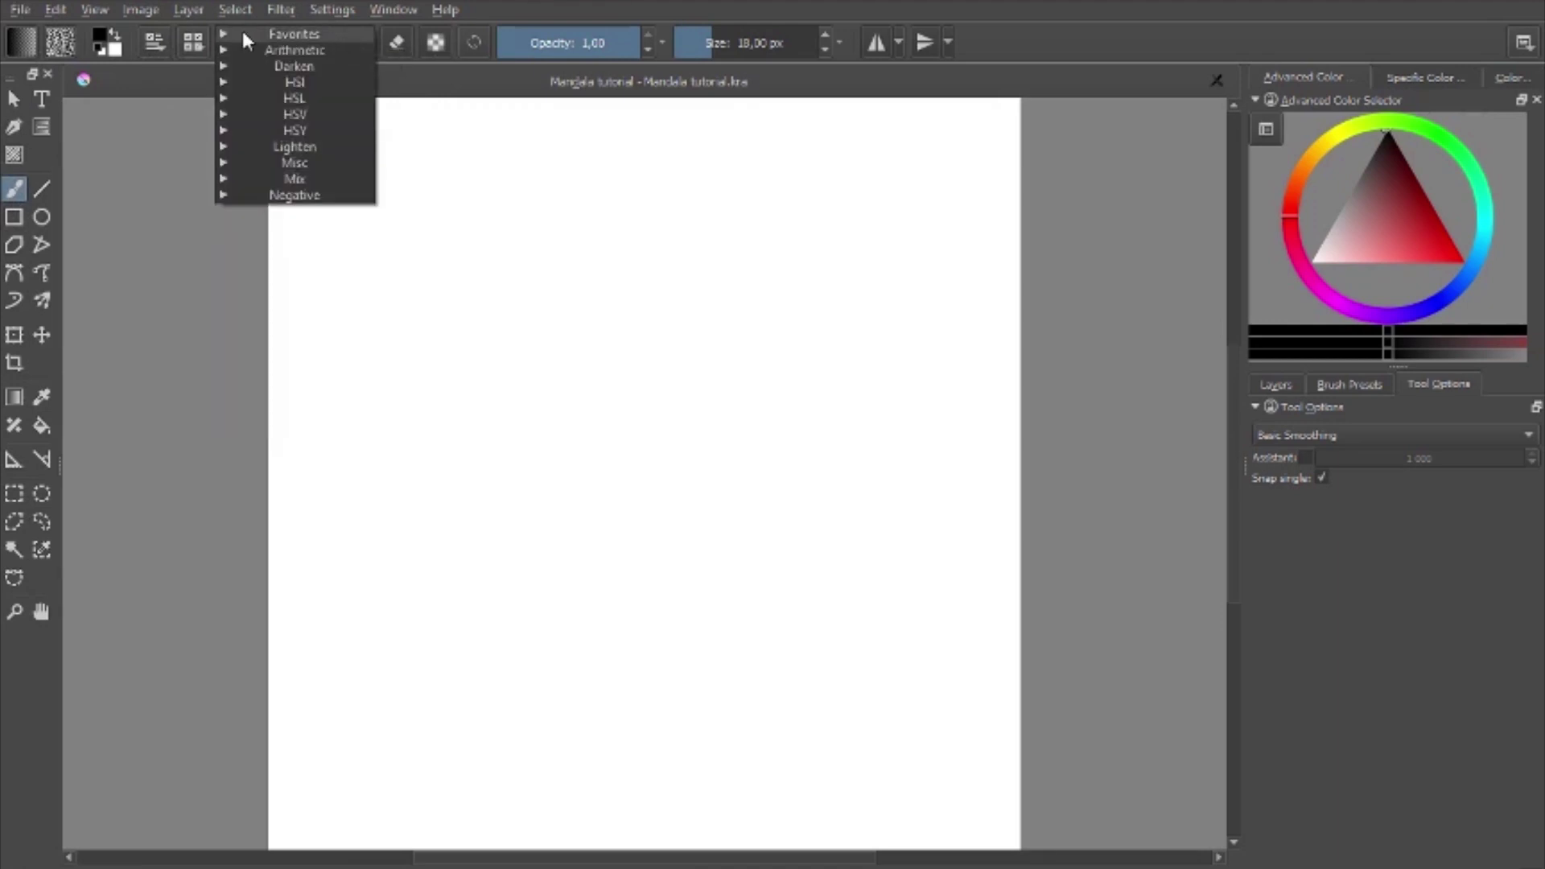
{"action": "left_click", "coordinate": [258, 50]}
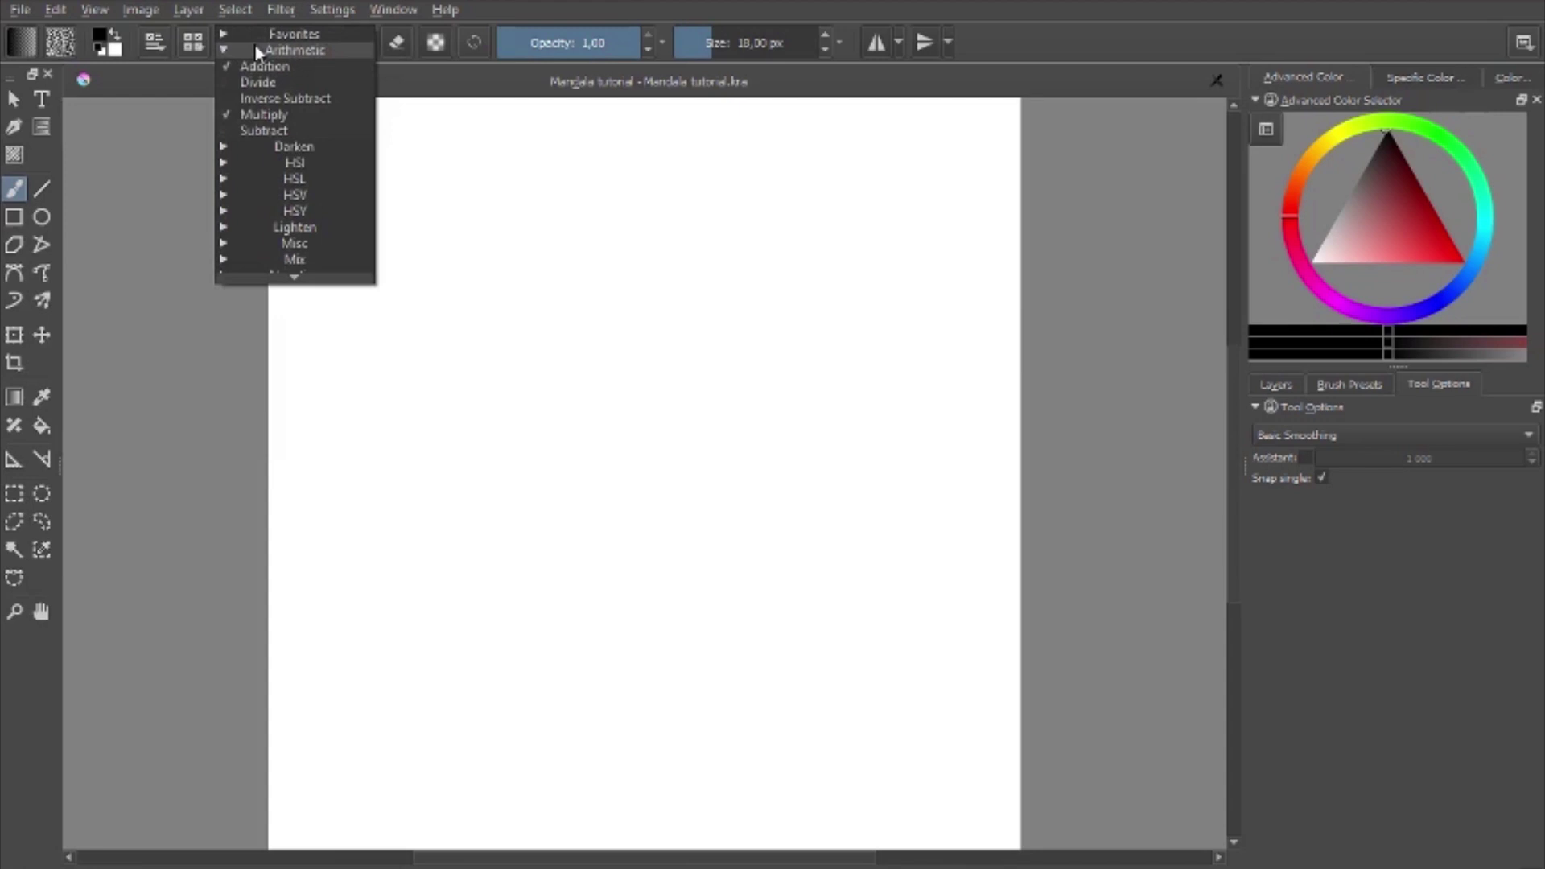
{"action": "left_click", "coordinate": [126, 119]}
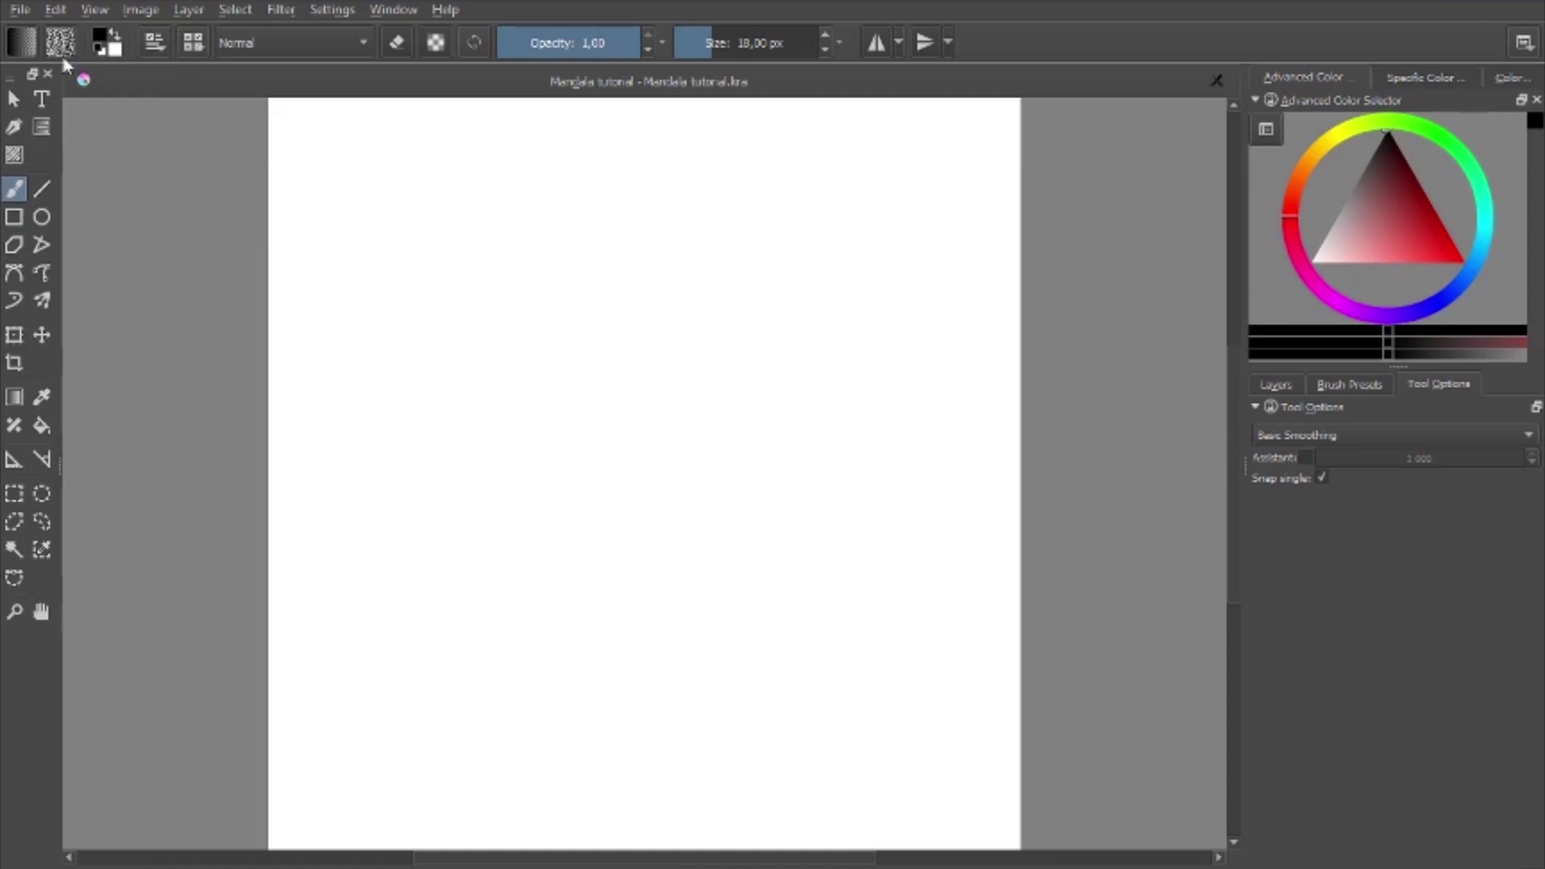
{"action": "left_click", "coordinate": [21, 11]}
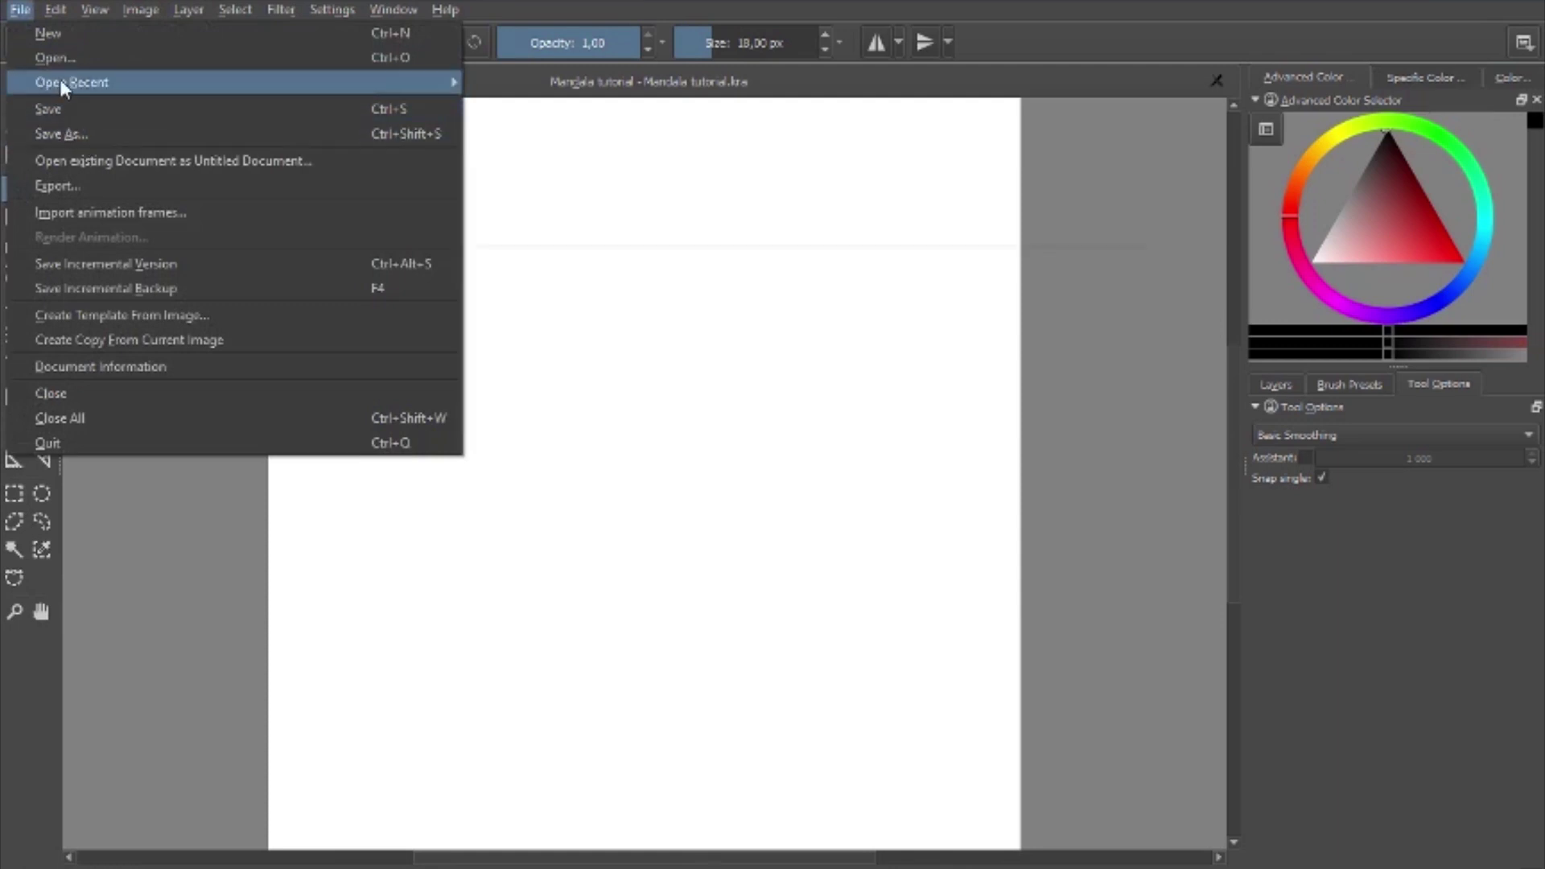
{"action": "left_click", "coordinate": [731, 424]}
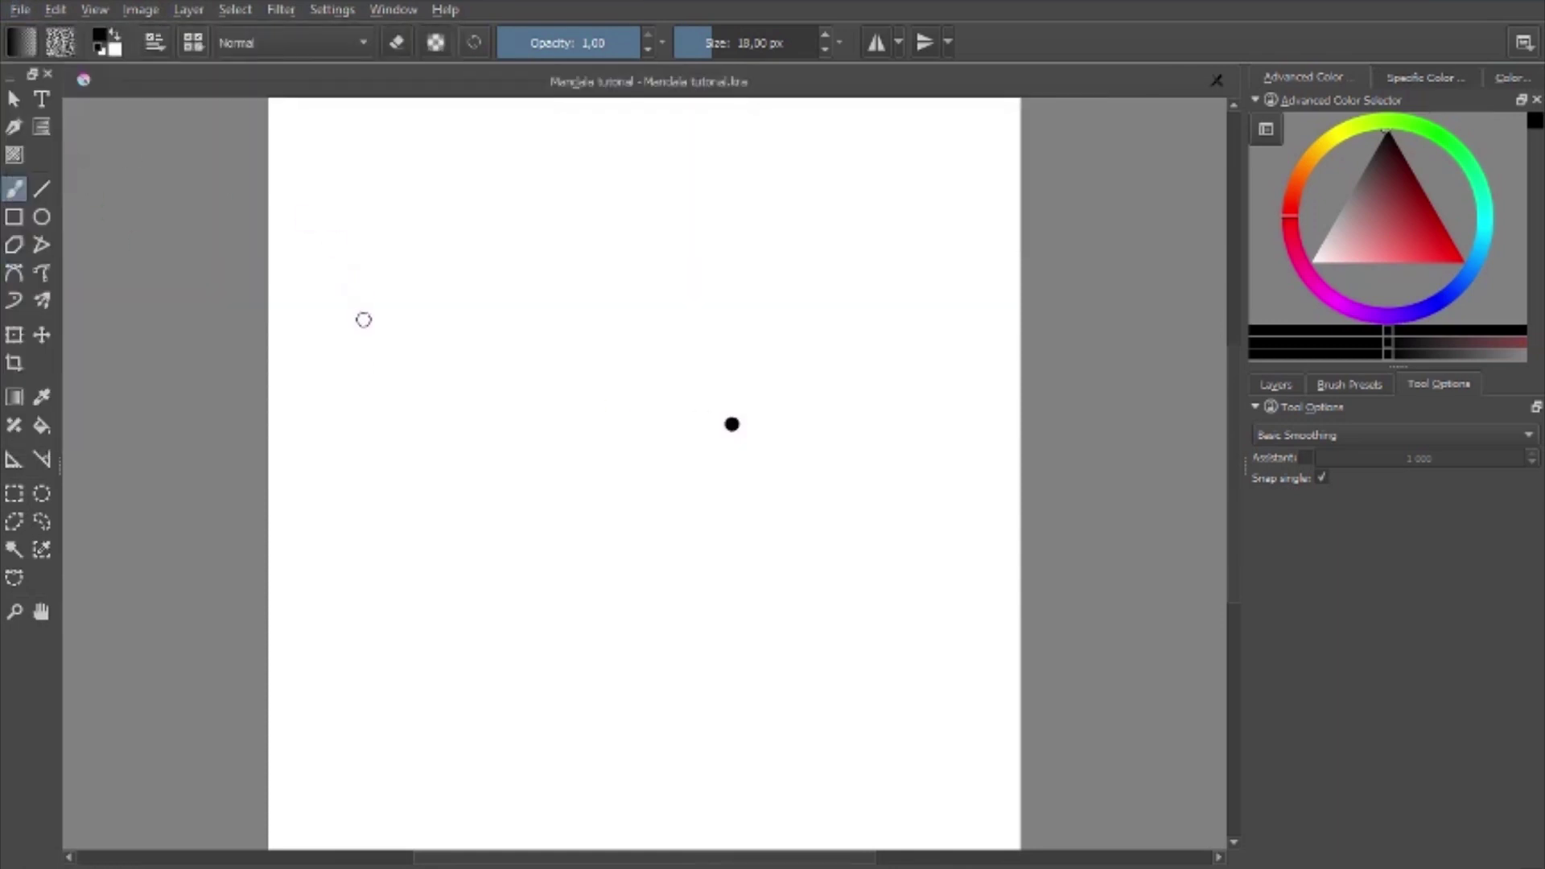
{"action": "key", "text": "ctrl+z"}
Activate the Multibrush tool and choose the thick black ink pen preset beside the thinner one in the brush presets.
{"action": "left_click", "coordinate": [43, 301]}
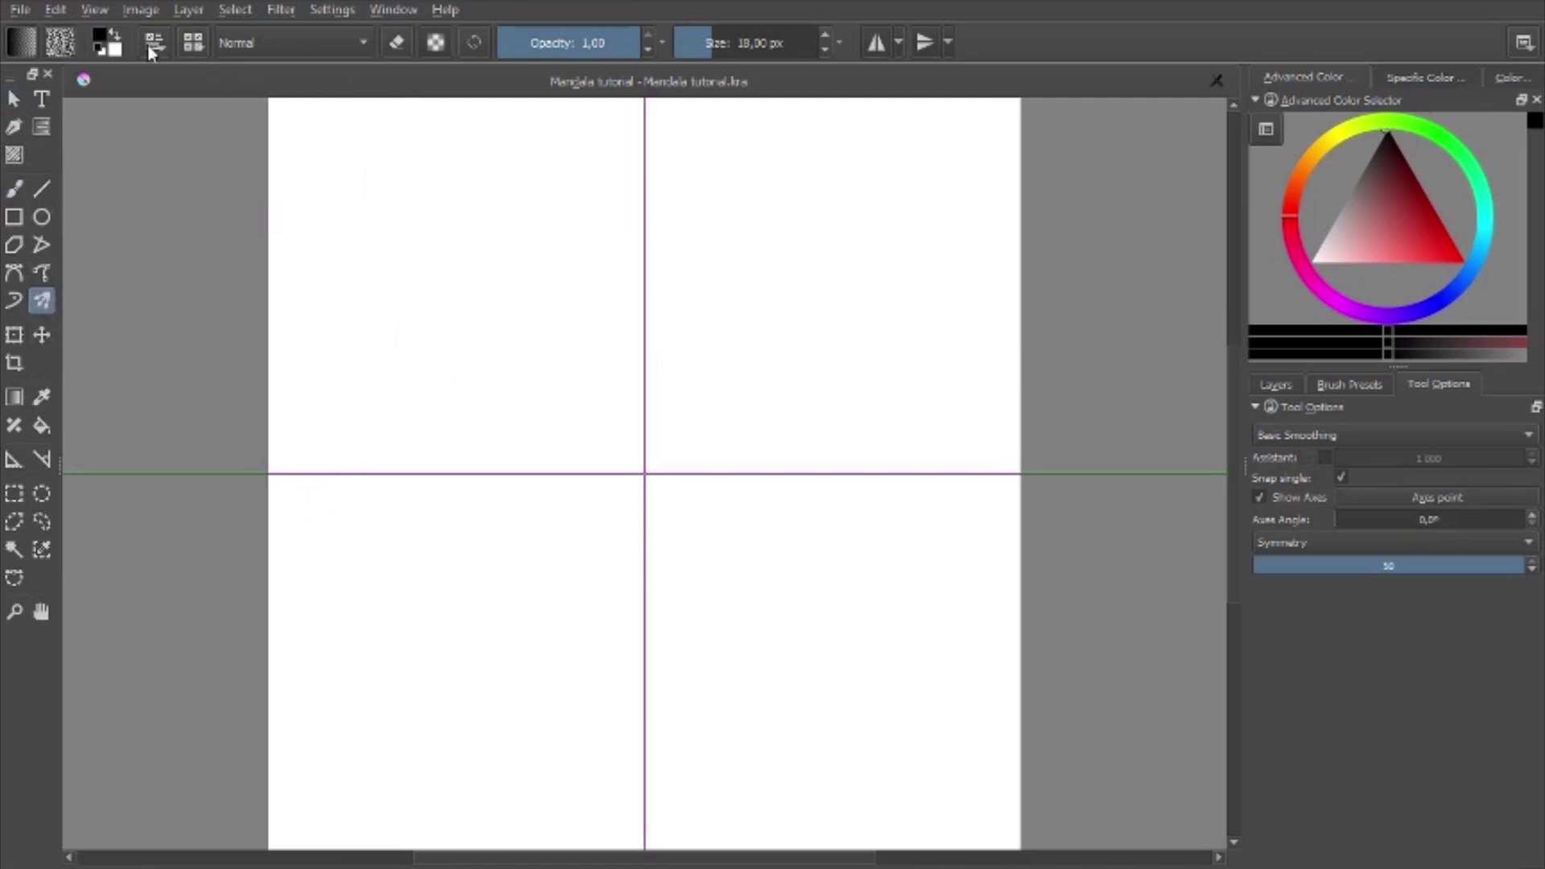
{"action": "left_click", "coordinate": [207, 43]}
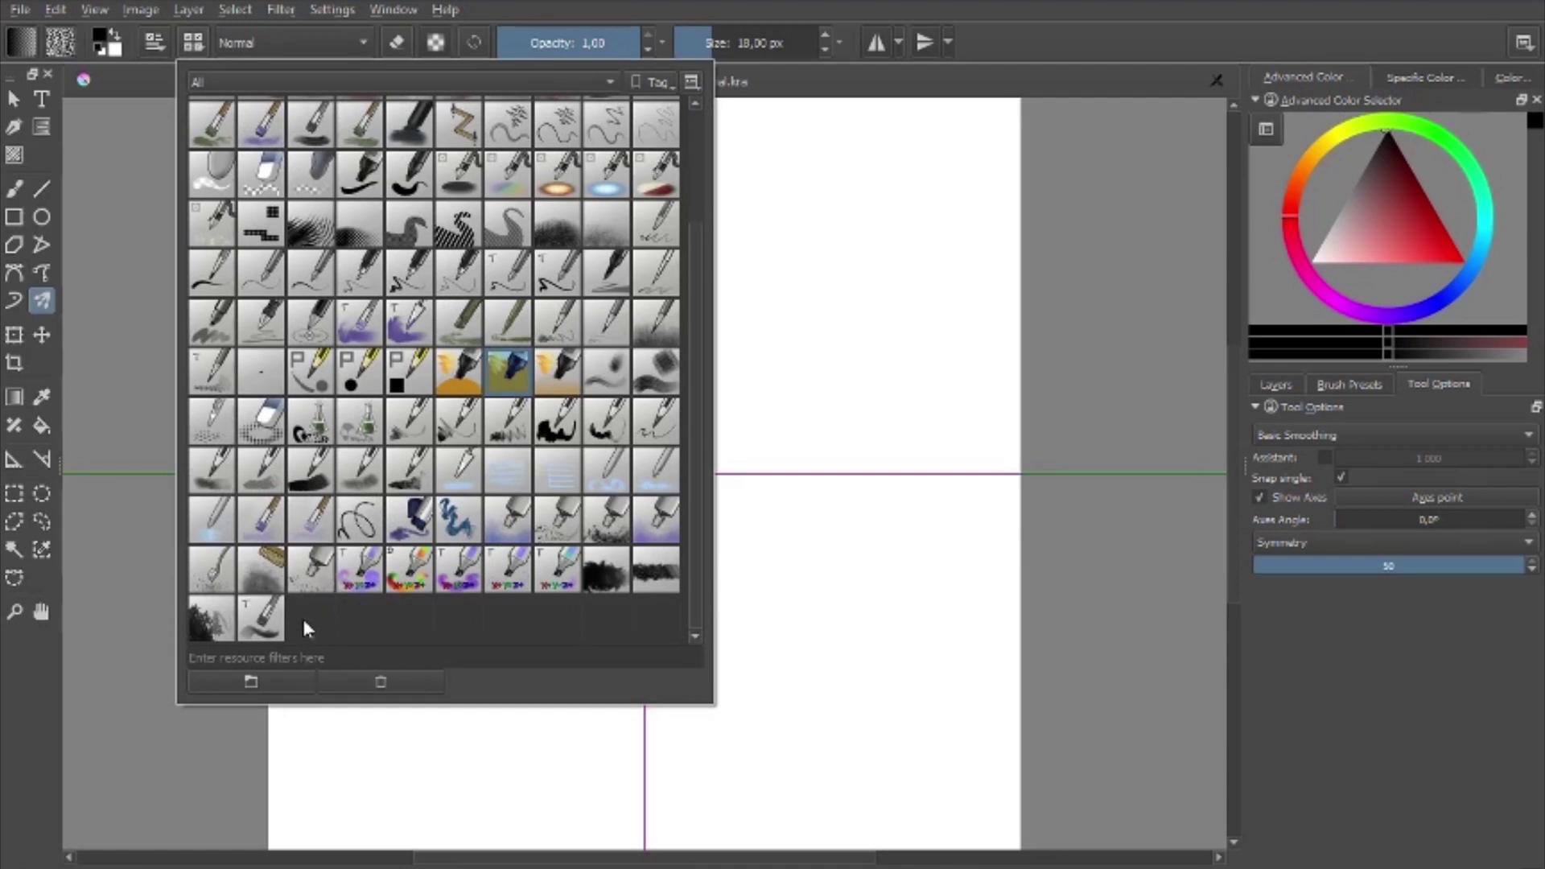
{"action": "scroll", "coordinate": [293, 510], "scroll_direction": "up", "scroll_amount": 3}
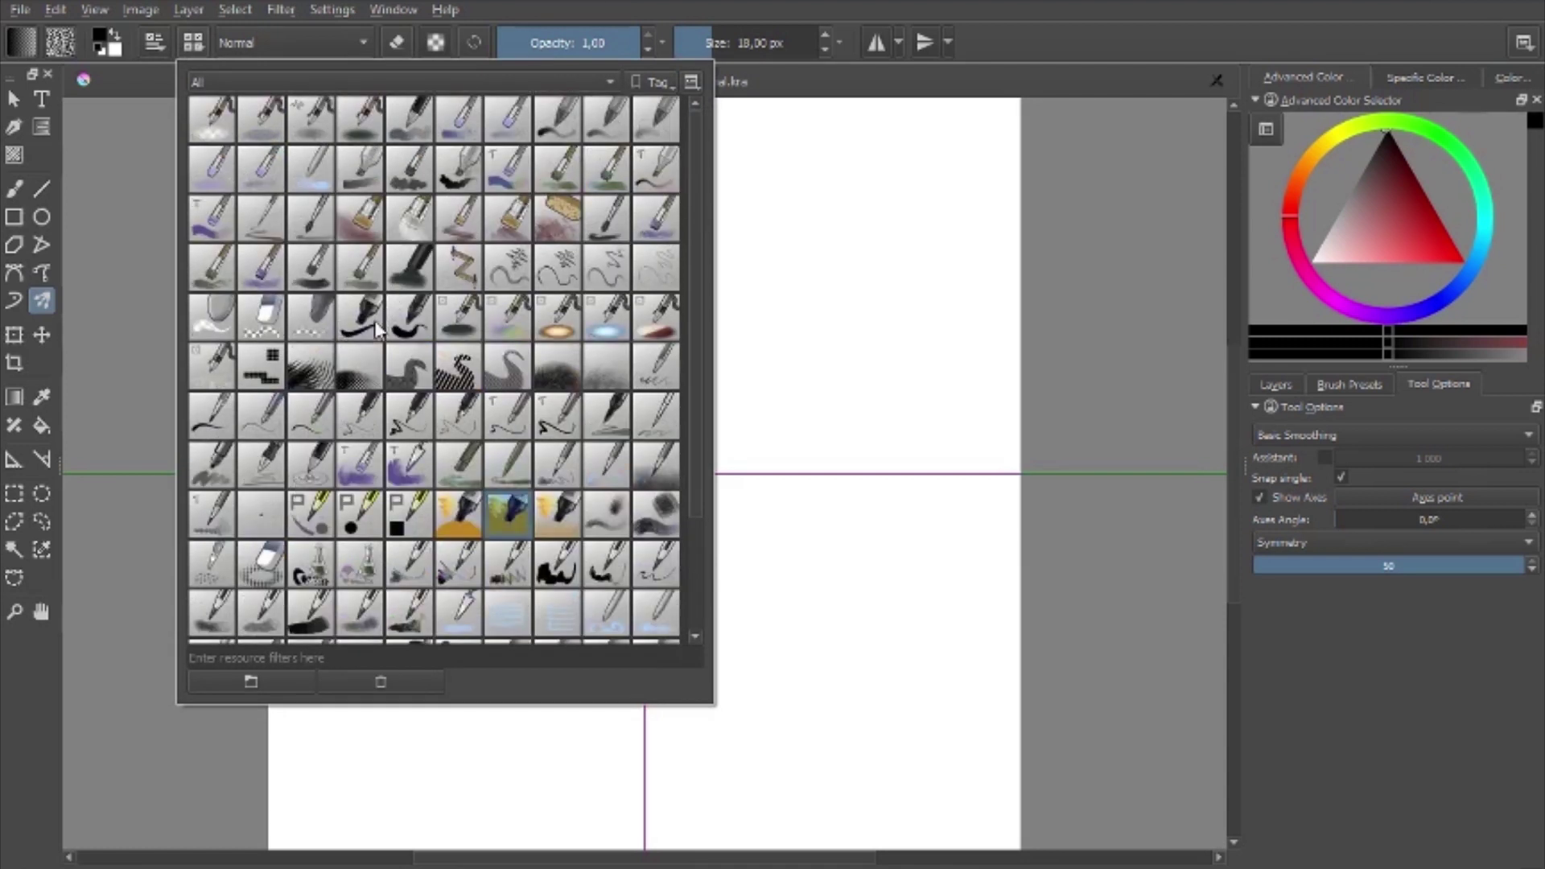
{"action": "left_click", "coordinate": [417, 329]}
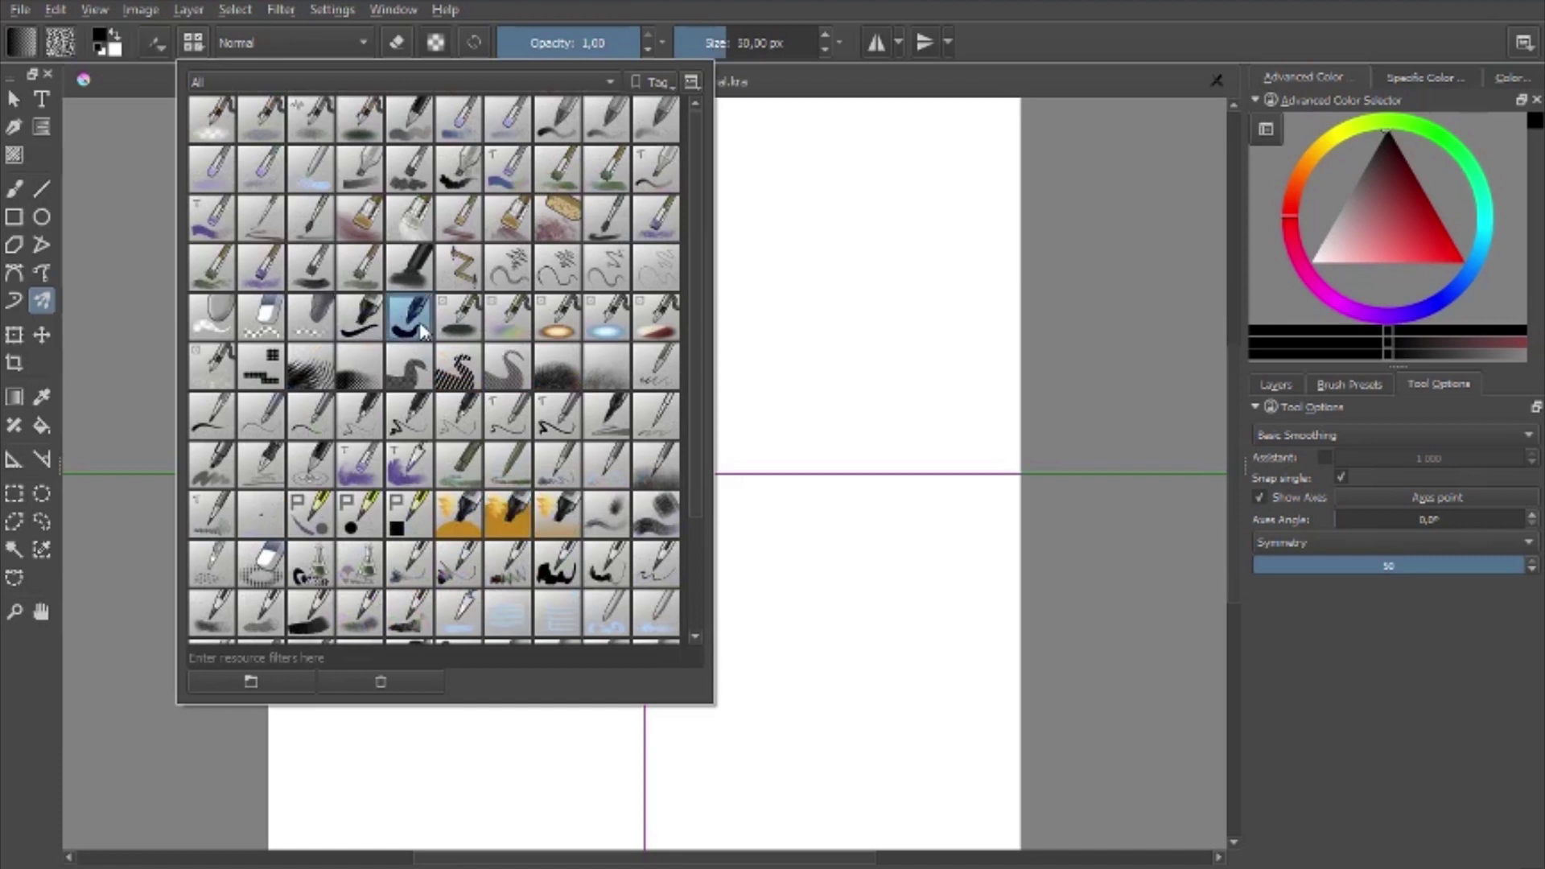
{"action": "left_click", "coordinate": [137, 646]}
Paint a test stroke with the Multibrush tool on the canvas and remove it.
{"action": "left_click", "coordinate": [253, 560]}
{"action": "left_click_drag", "start_coordinate": [253, 559], "coordinate": [424, 517]}
{"action": "key", "text": "Delete"}
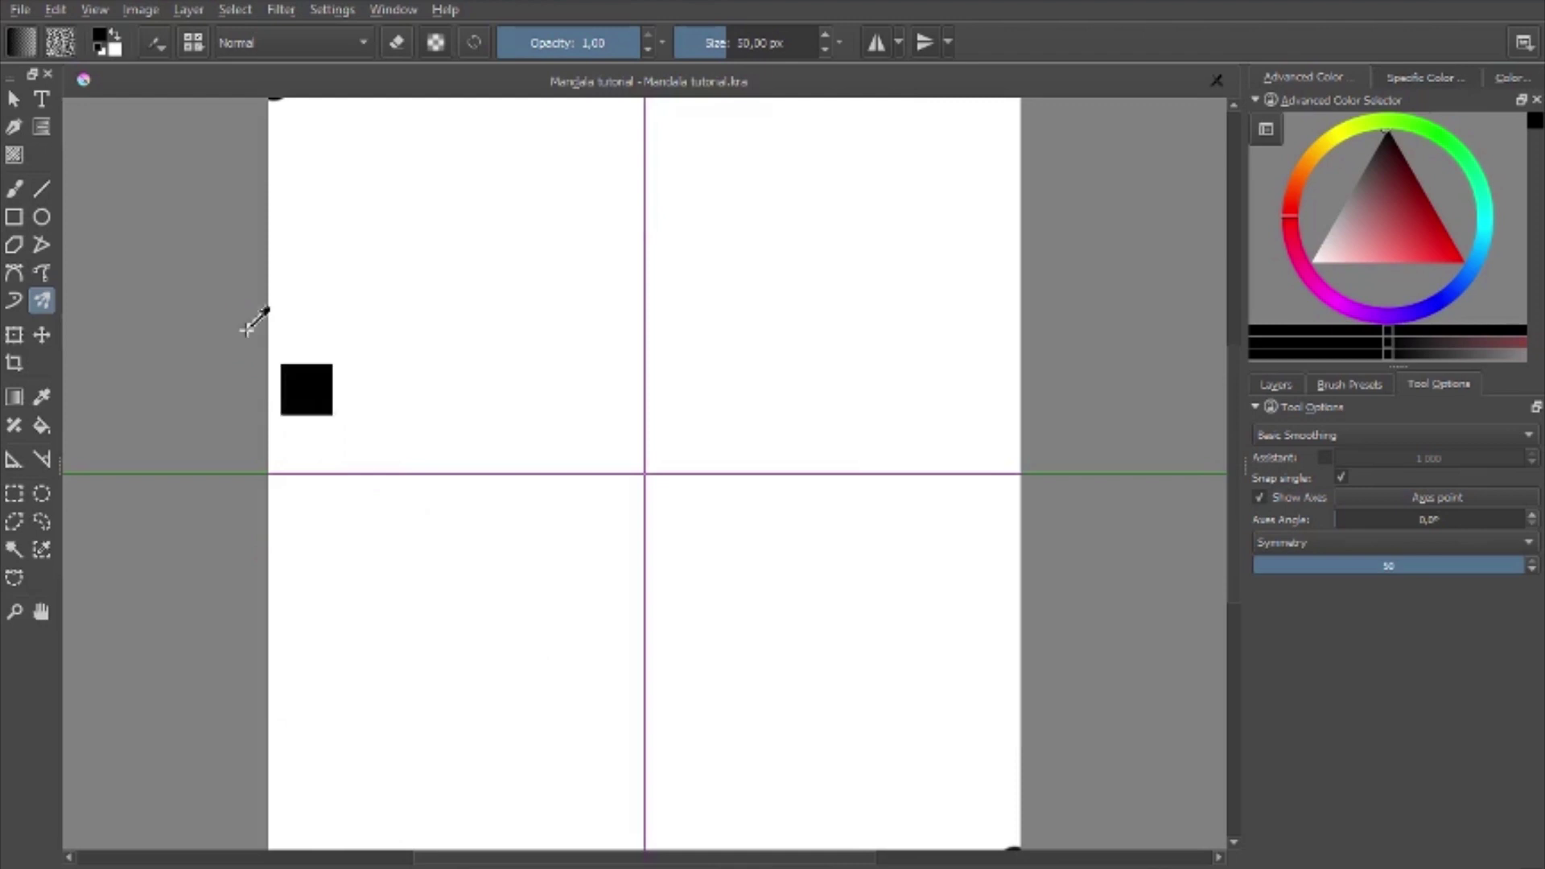
Reduce the ink brush size to 4 px.
{"action": "key", "text": "bracketleft"}
{"action": "key", "text": "bracketleft"}
{"action": "key", "text": "bracketleft"}
{"action": "key", "text": "bracketleft"}
{"action": "key", "text": "bracketleft"}
{"action": "key", "text": "bracketleft"}
{"action": "key", "text": "bracketleft"}
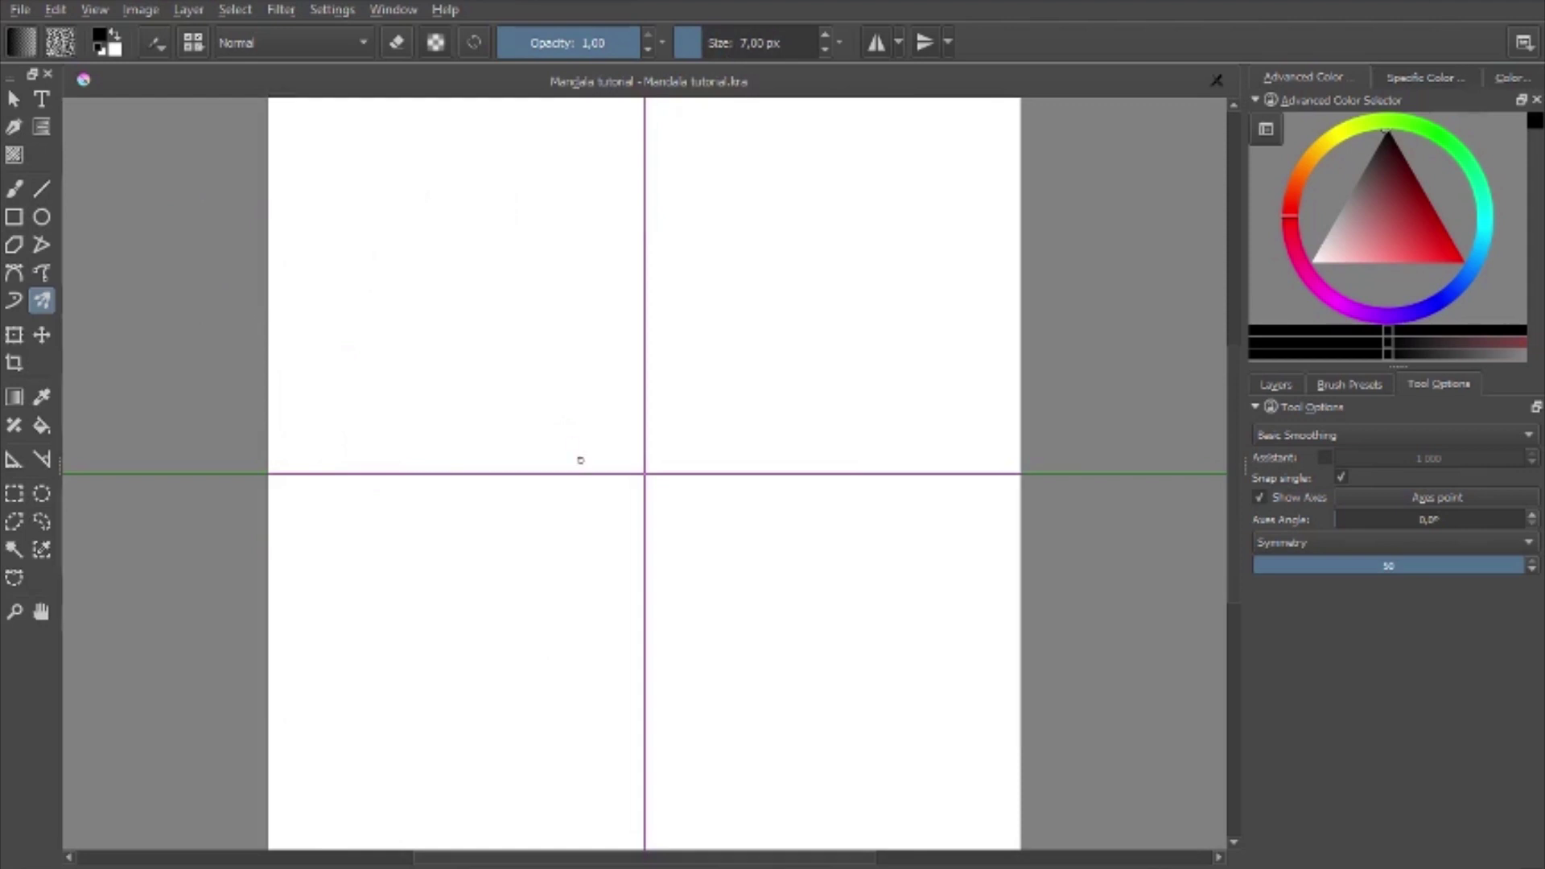
{"action": "key", "text": "bracketleft"}
{"action": "key", "text": "bracketleft"}
{"action": "key", "text": "bracketleft"}
Set the Multibrush brush count to 3, test it with a short curved stroke, and undo the stroke.
{"action": "left_click", "coordinate": [1281, 384]}
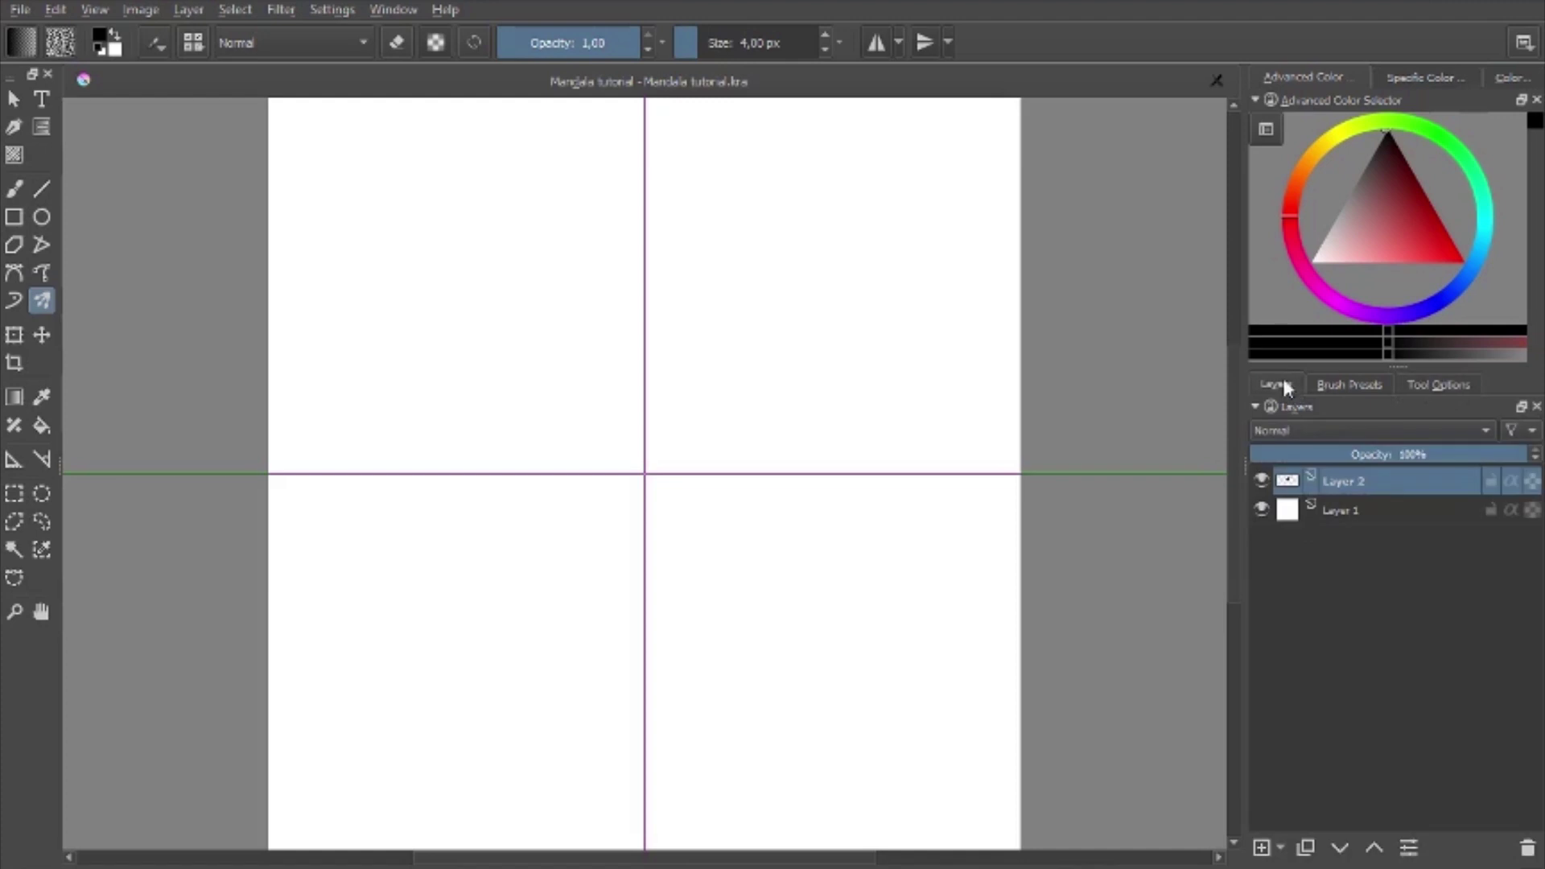
{"action": "left_click", "coordinate": [1436, 384]}
{"action": "left_click", "coordinate": [1436, 573]}
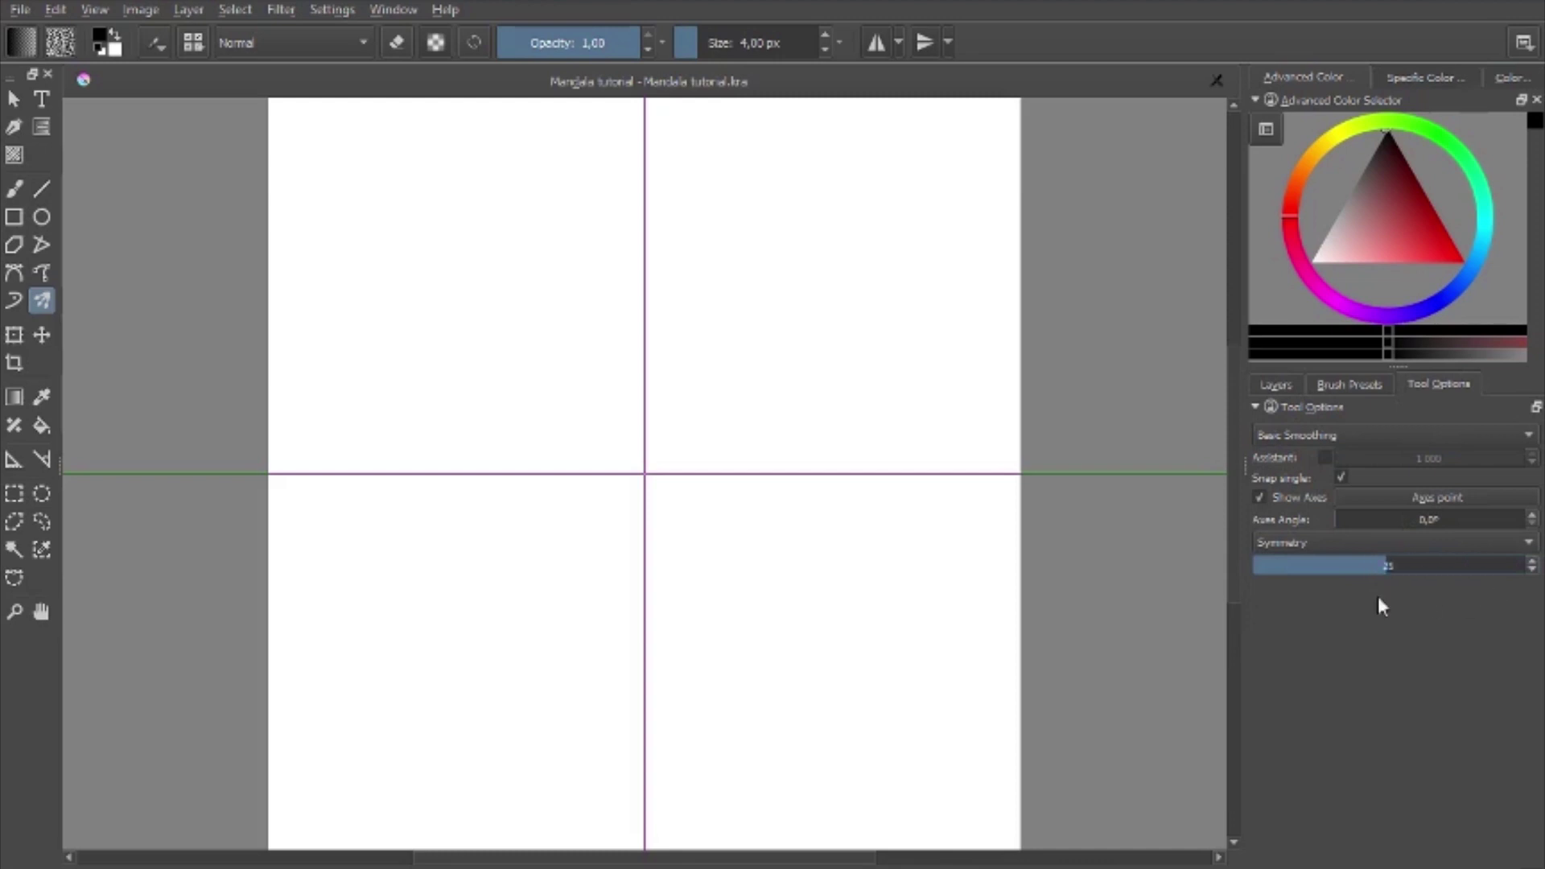
{"action": "left_click_drag", "start_coordinate": [1378, 597], "coordinate": [1272, 598]}
{"action": "left_click_drag", "start_coordinate": [799, 576], "coordinate": [930, 501]}
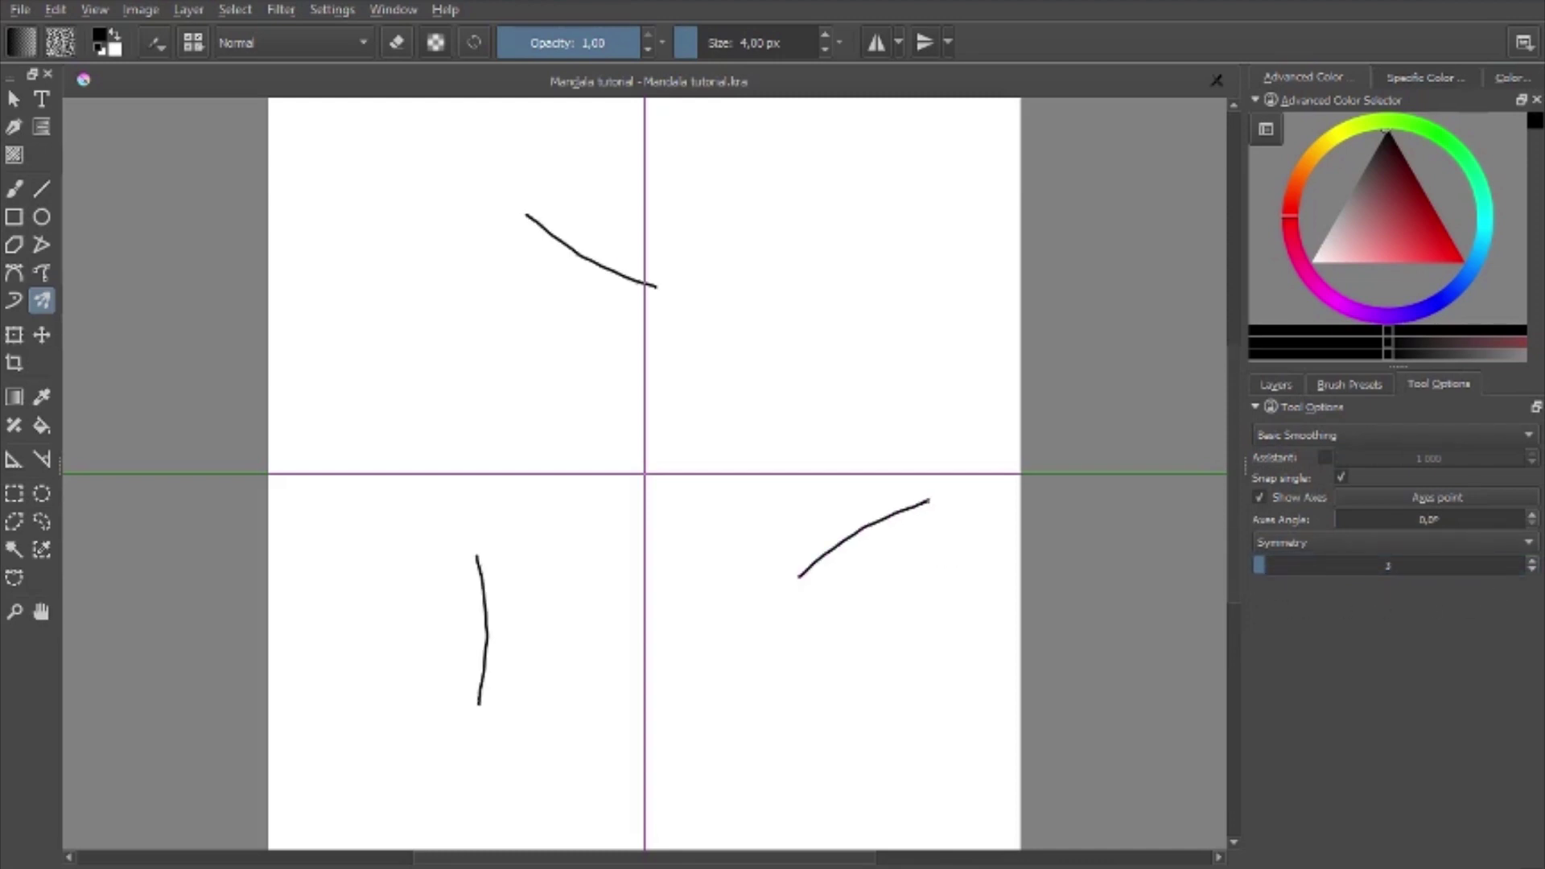
{"action": "key", "text": "ctrl+z"}
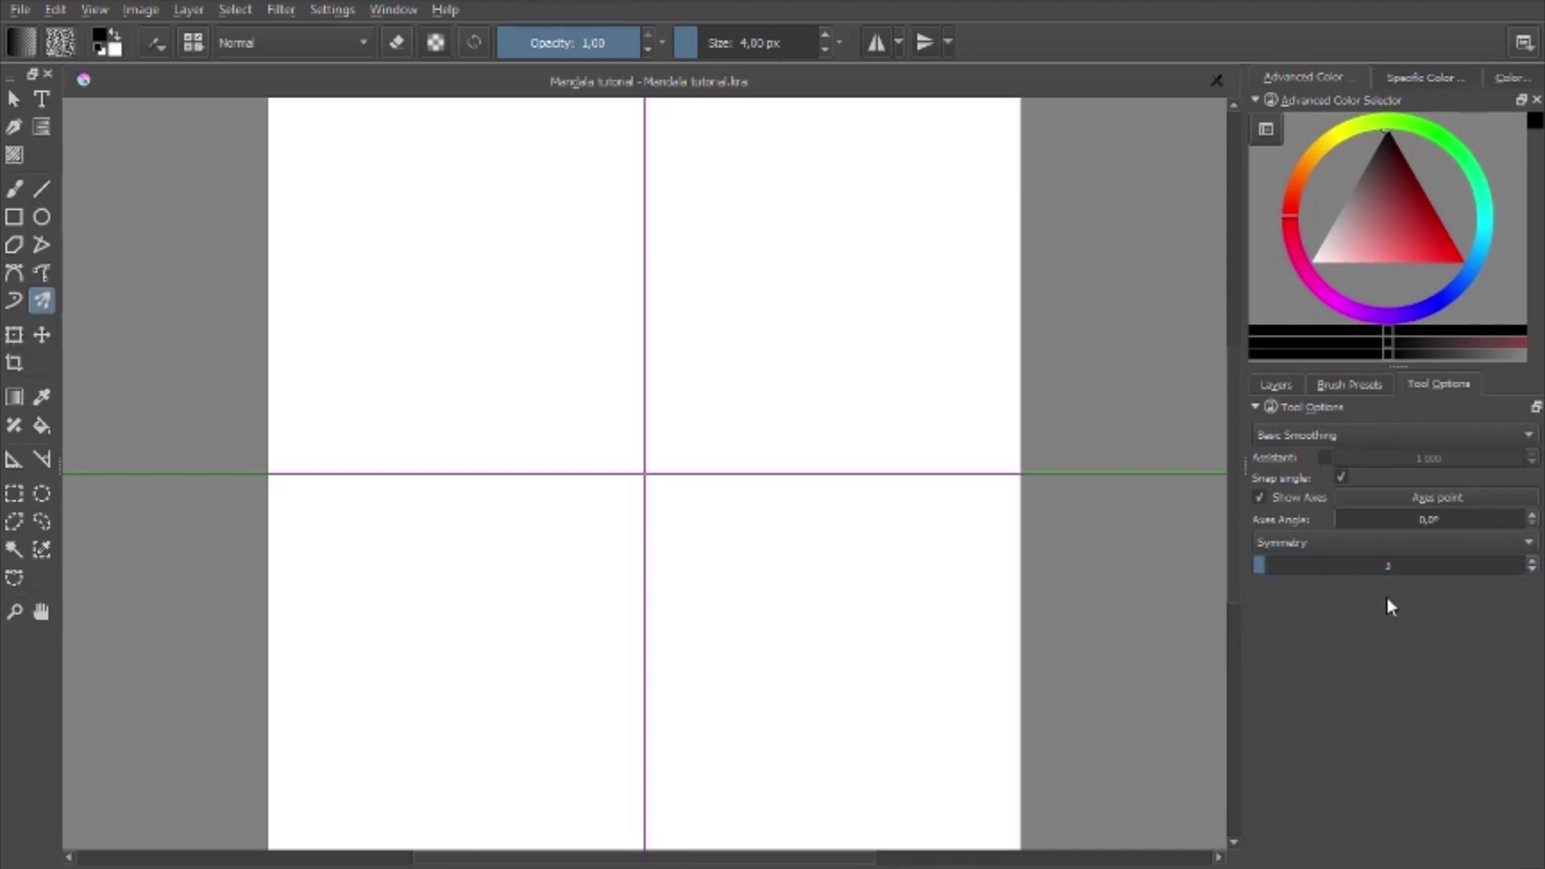
Return to the previous 18 px brush preset, set the Multibrush brush count to 19, and paint a looping ring around the canvas centre.
{"action": "key", "text": "slash"}
{"action": "left_click_drag", "start_coordinate": [1336, 566], "coordinate": [1356, 568]}
{"action": "mouse_move", "coordinate": [716, 564]}
{"action": "left_mouse_down"}
{"action": "mouse_move", "coordinate": [739, 595]}
{"action": "mouse_move", "coordinate": [766, 555]}
{"action": "left_mouse_up"}
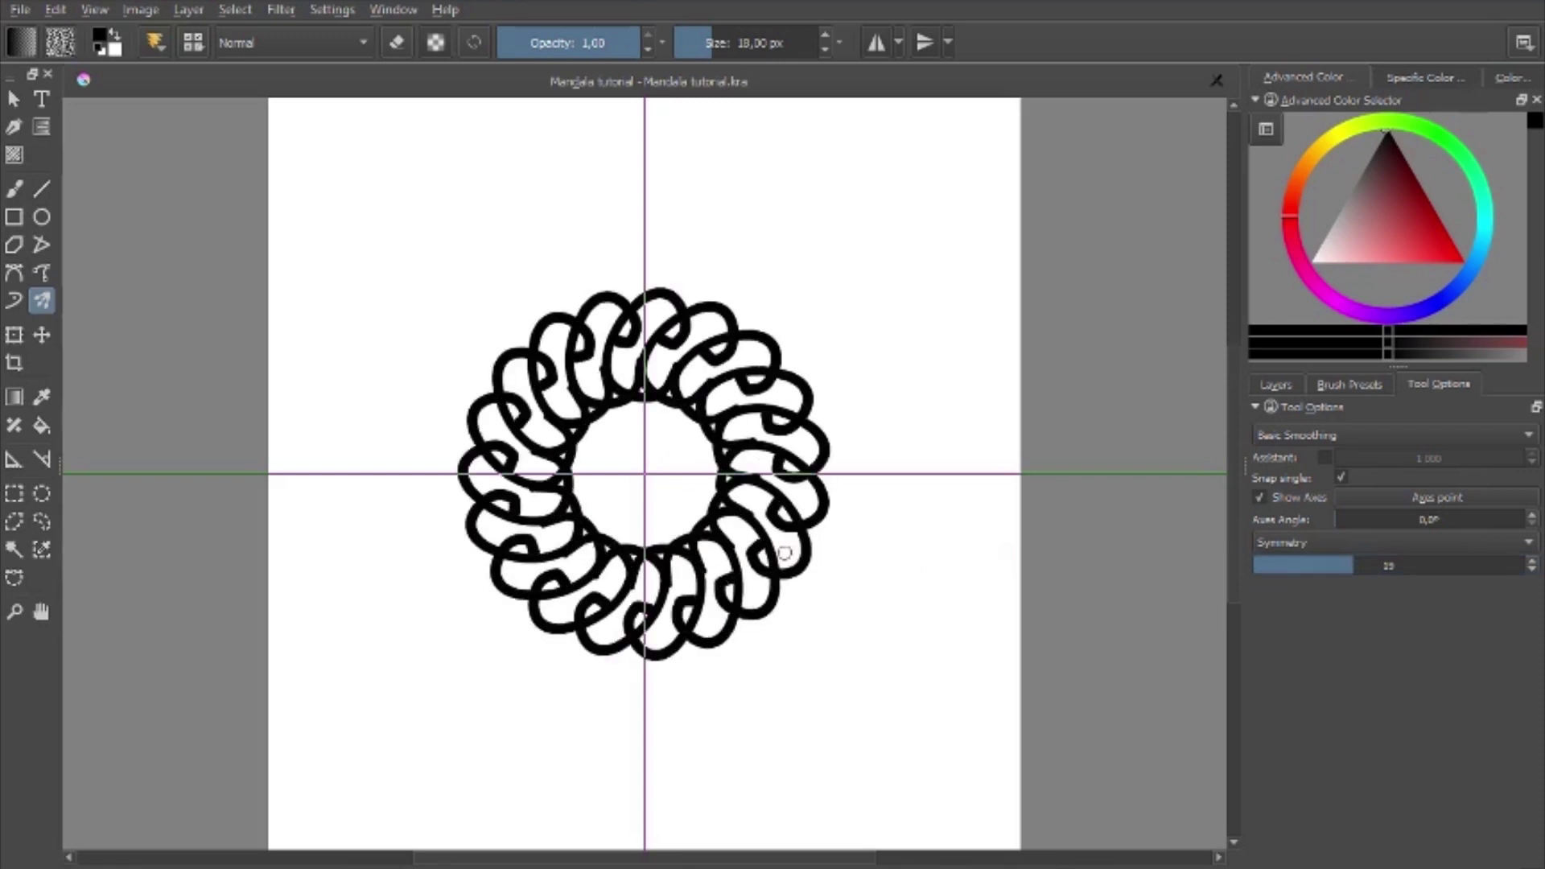
Clear the looping ring from the canvas and set the Multibrush brush count to 50.
{"action": "key", "text": "Delete"}
{"action": "left_click", "coordinate": [1414, 567]}
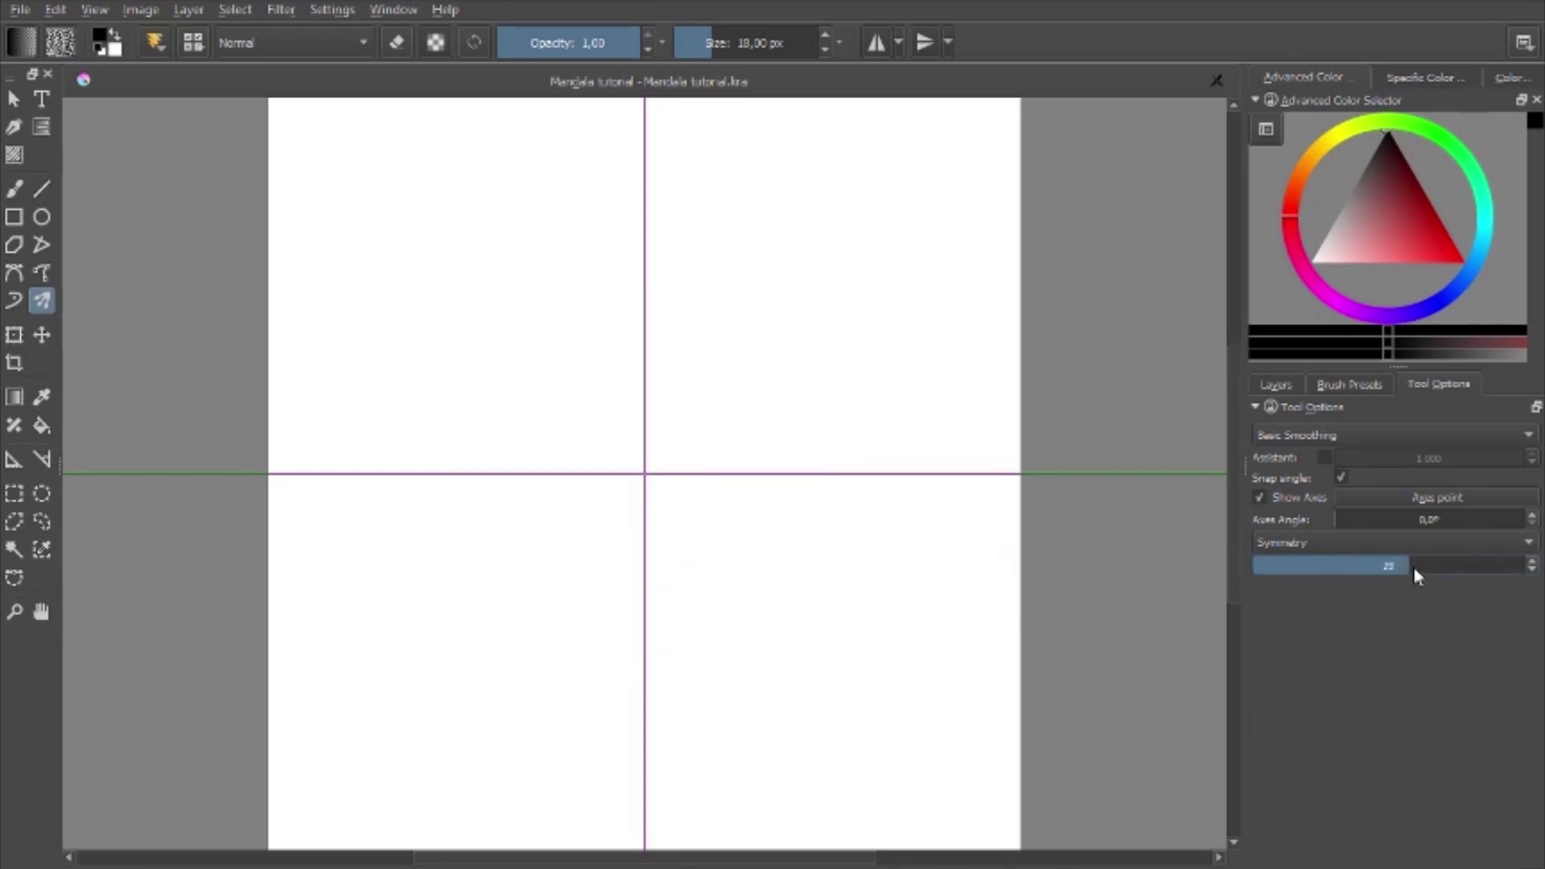
{"action": "left_click", "coordinate": [1518, 569]}
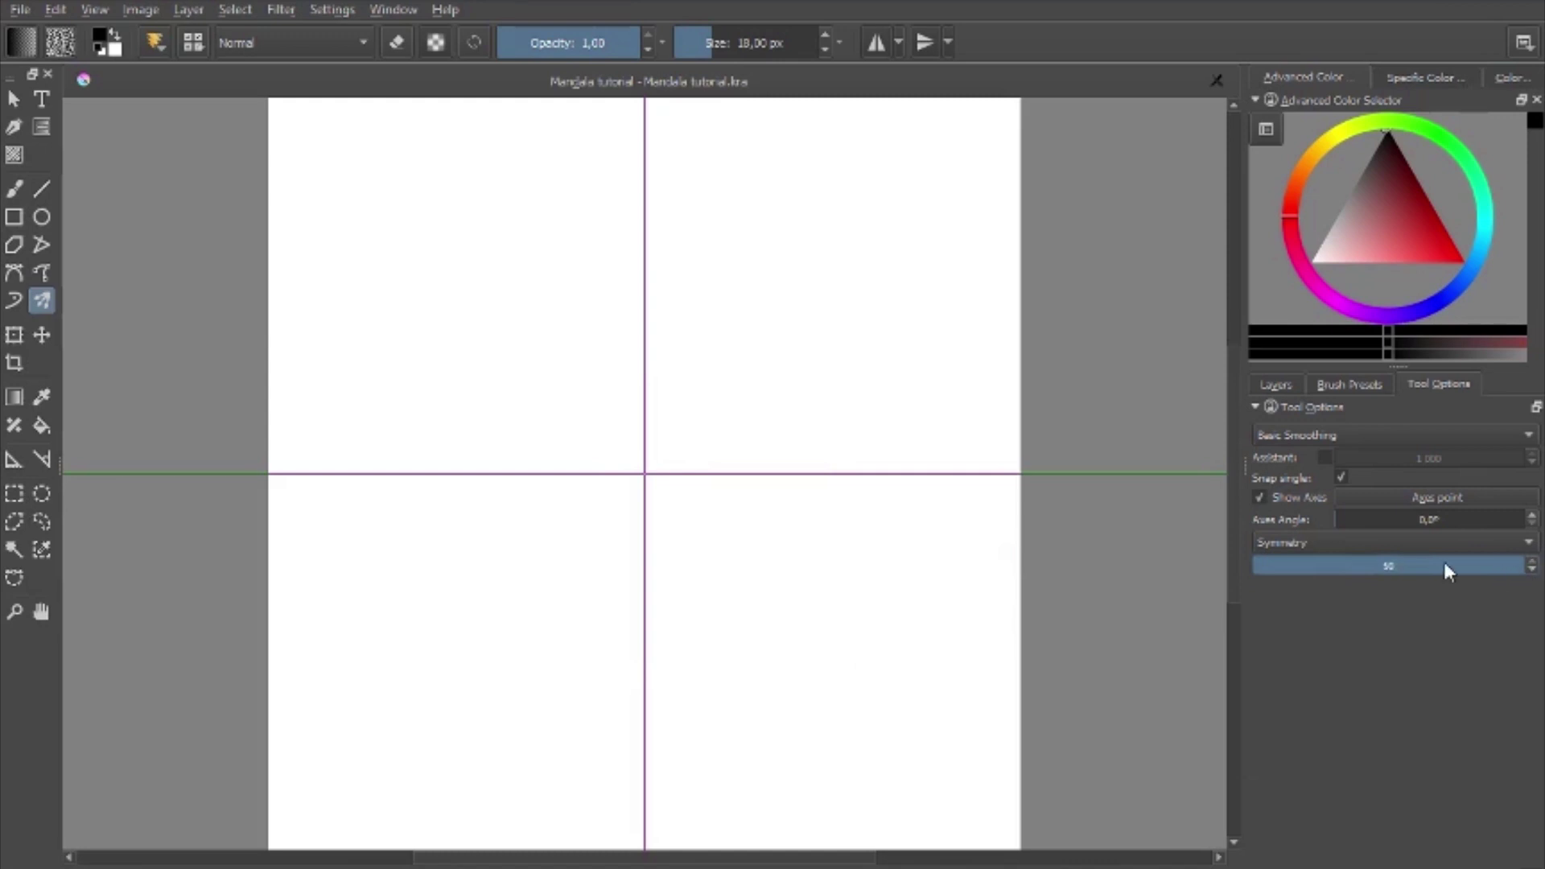